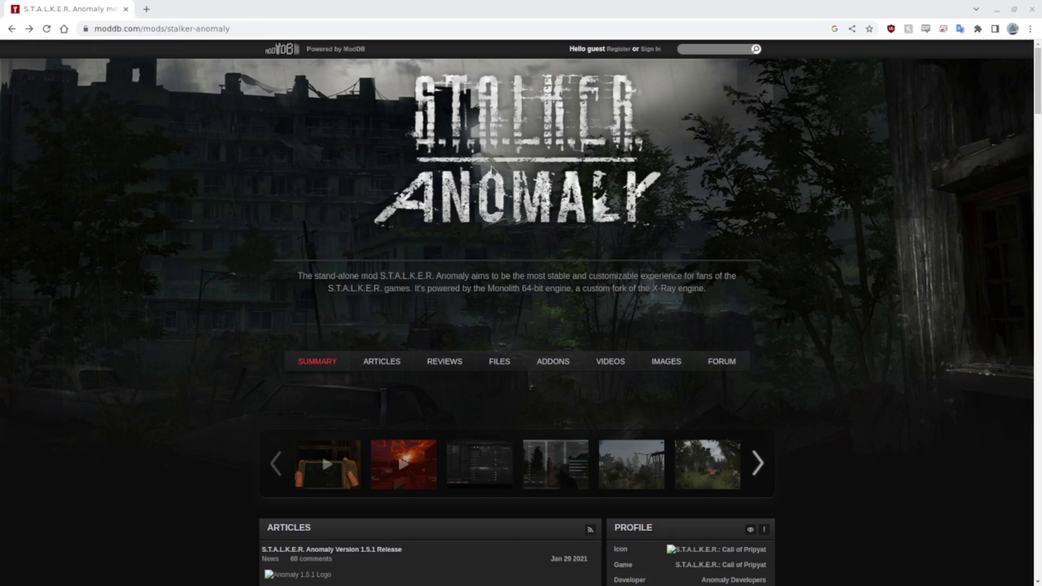
- Scroll the ModDB Anomaly page to Download and Installation, then bring up the STALKER folder window
scroll(288, 270, down, 20)
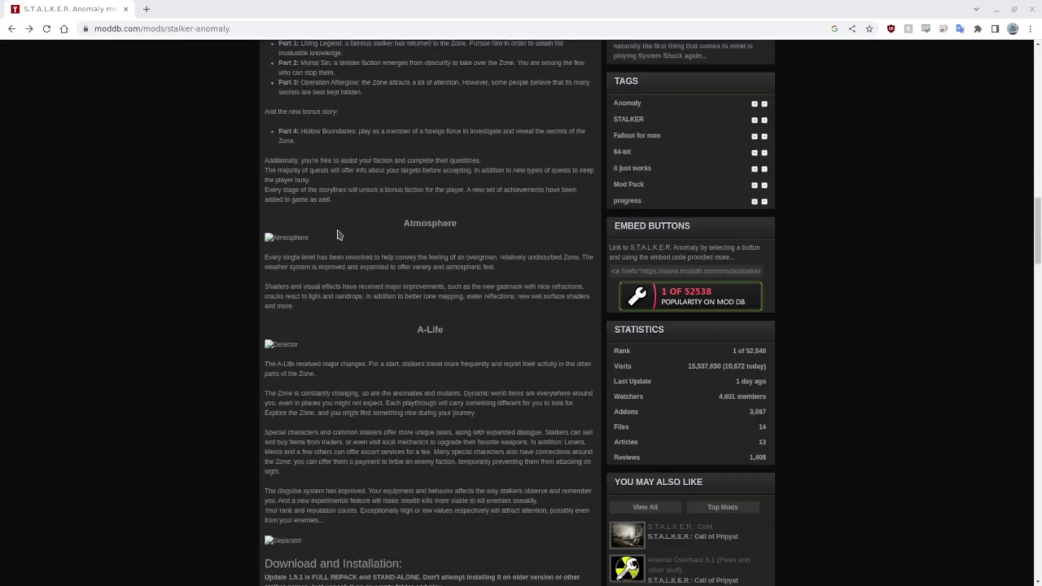
scroll(469, 353, down, 7)
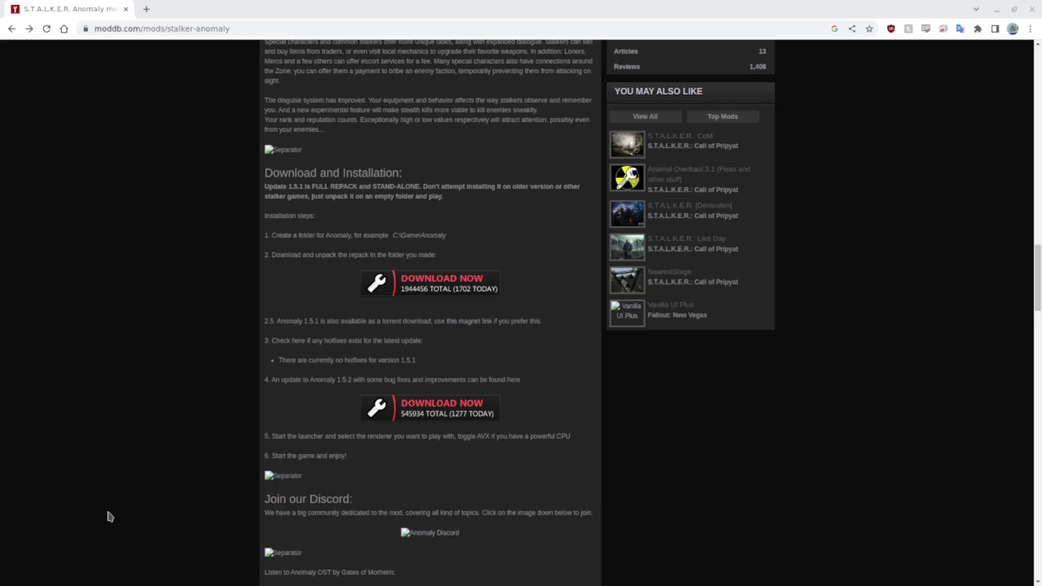
click(83, 581)
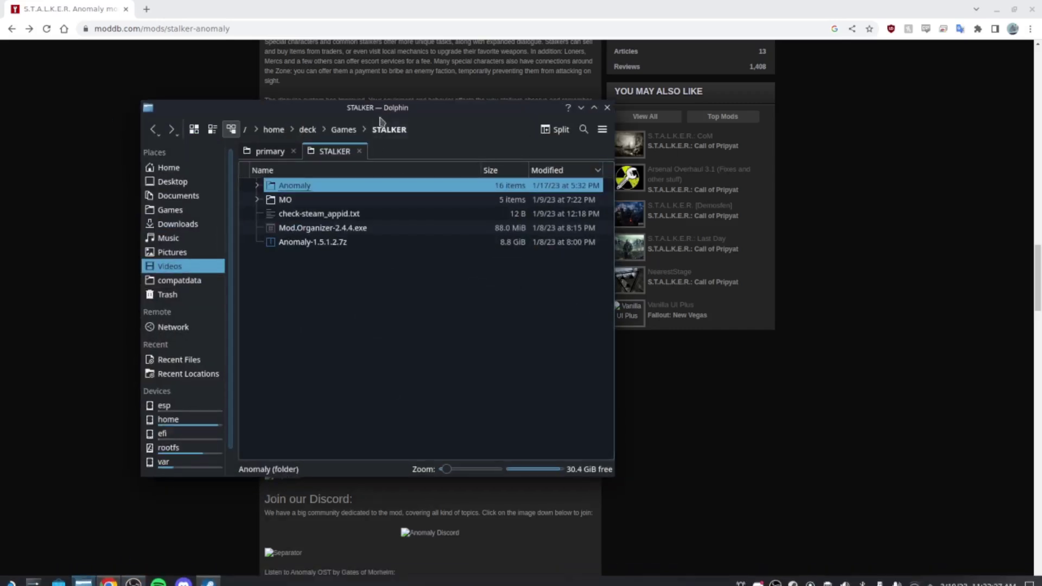
- Preview Anomaly-1.5.1.2.7z in Ark, check the primary drive, then open Games/STALKER/Anomaly
drag(395, 107, 697, 72)
double_click(616, 207)
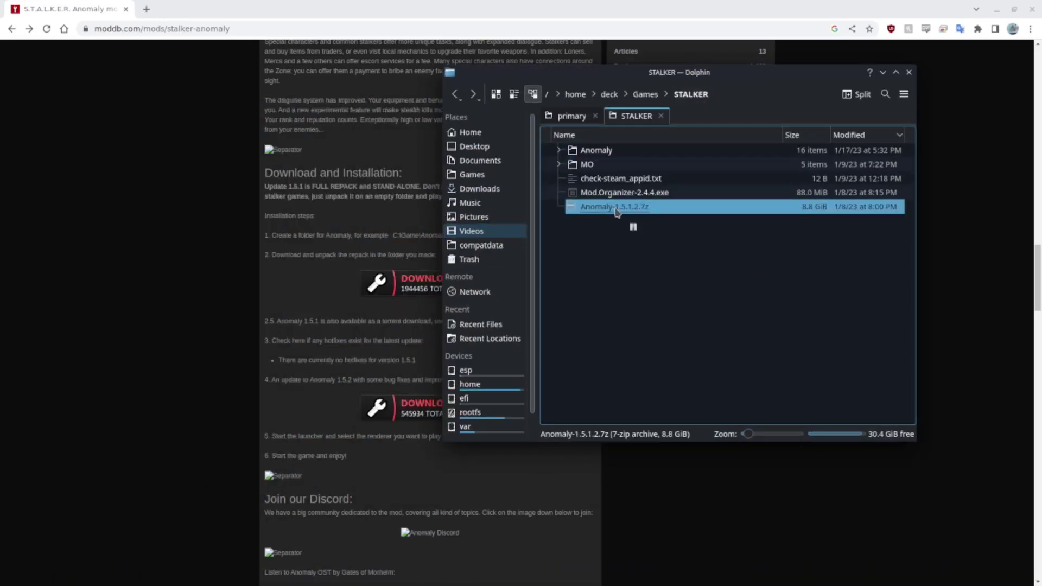
click(990, 140)
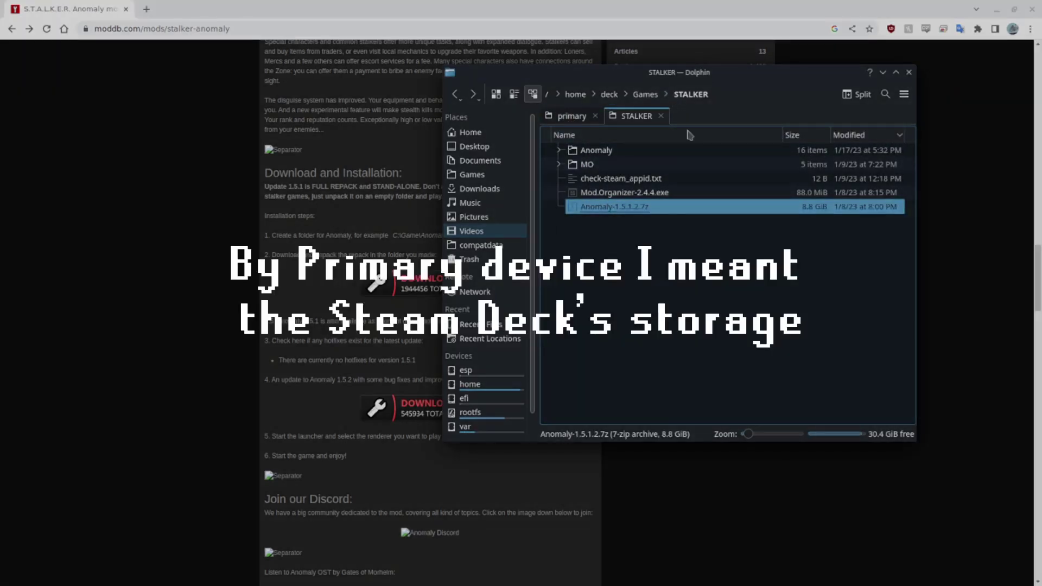
click(569, 121)
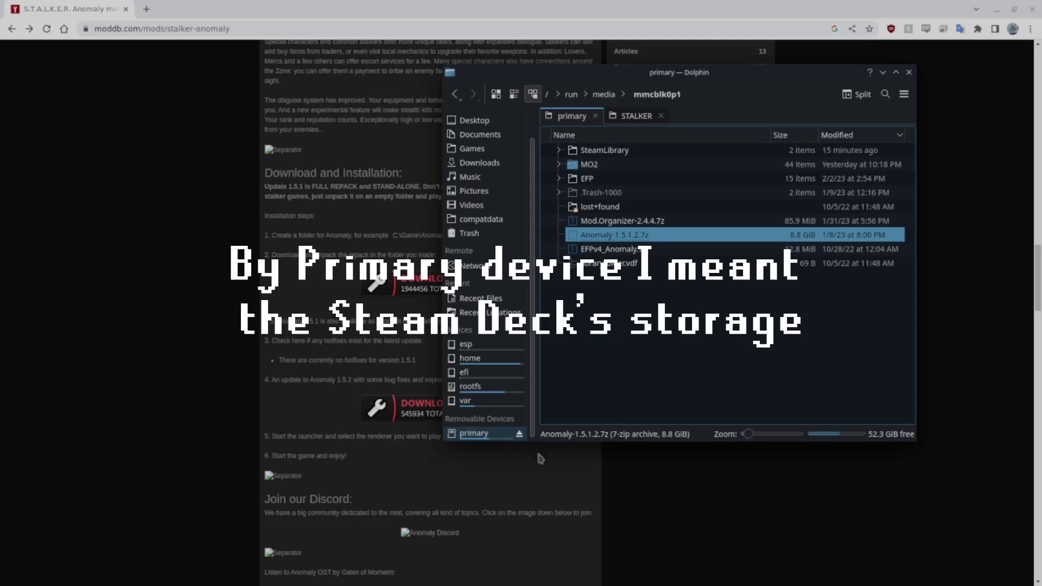
click(636, 115)
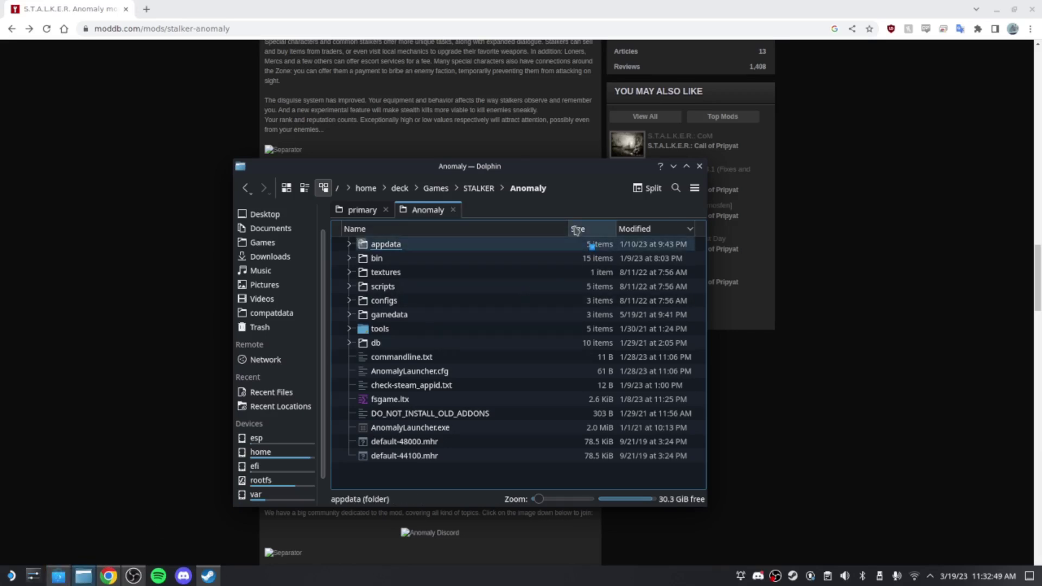
- Search Discover for protonup-qt, fixing the 'portonup-qt' typo, then search for protontricks
click(461, 425)
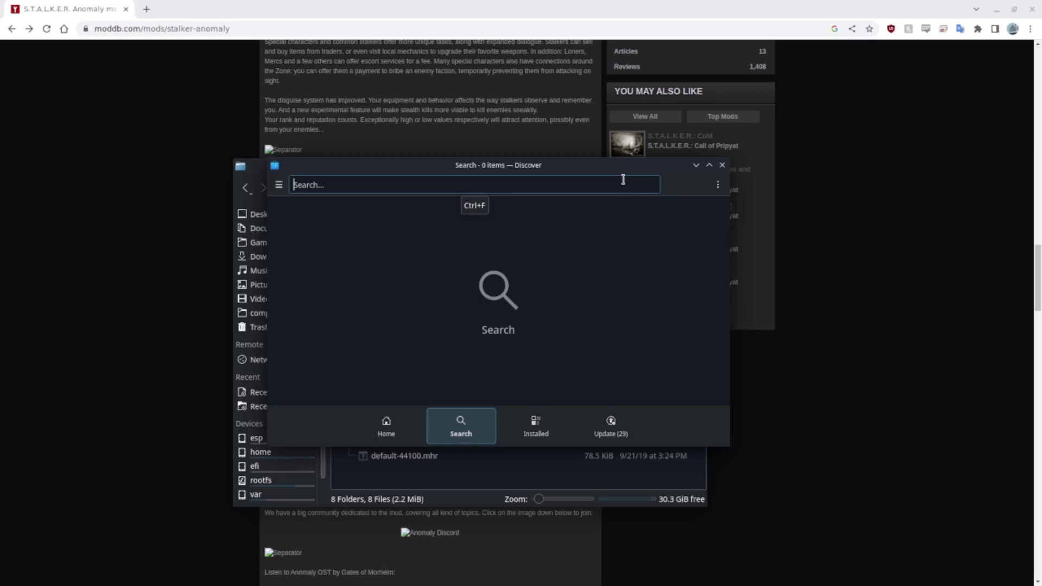
text(porto)
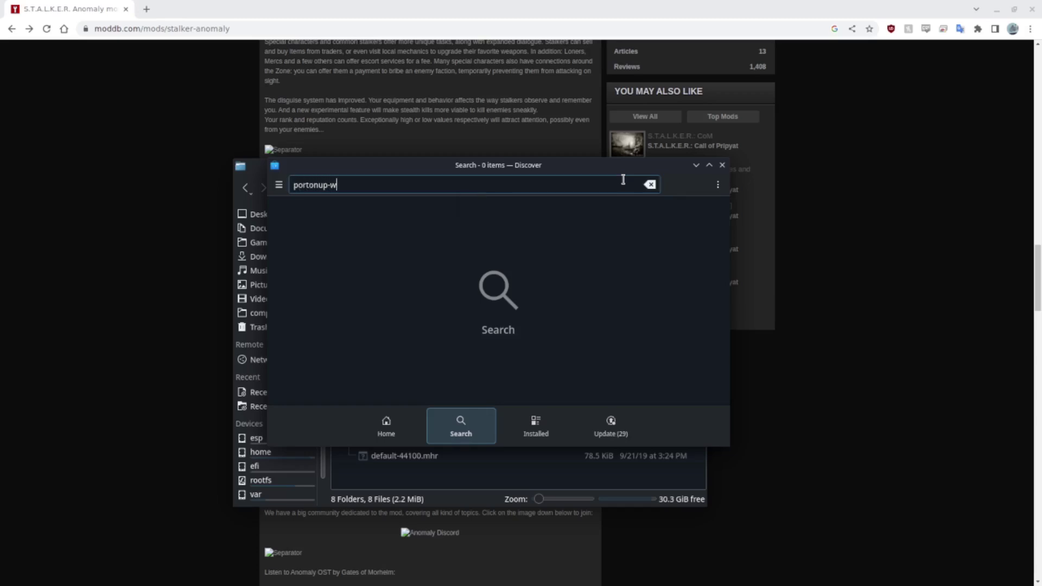
text(nup-qt)
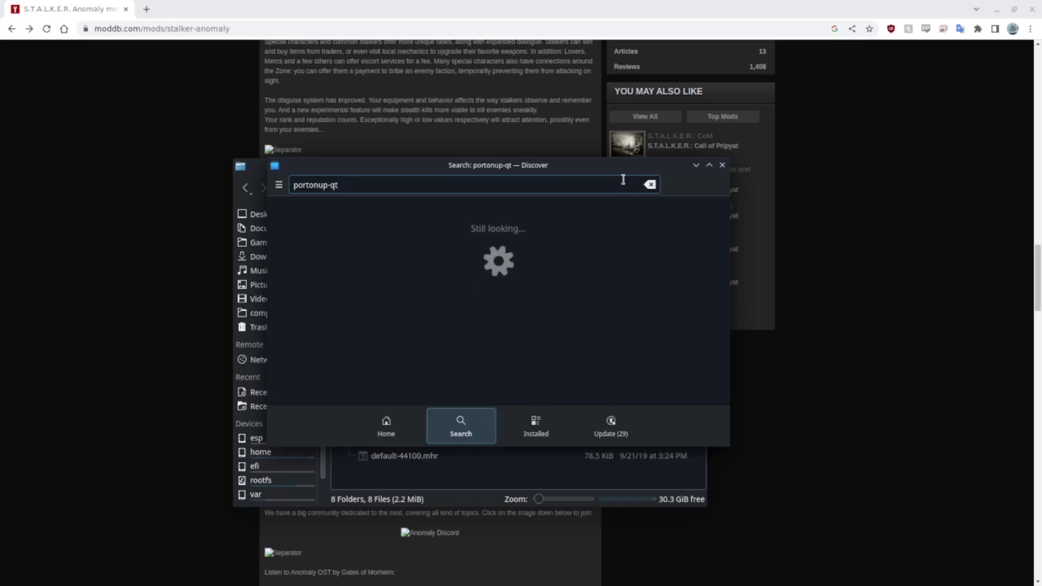
click(308, 185)
key(BackSpace)
key(Left)
text(r)
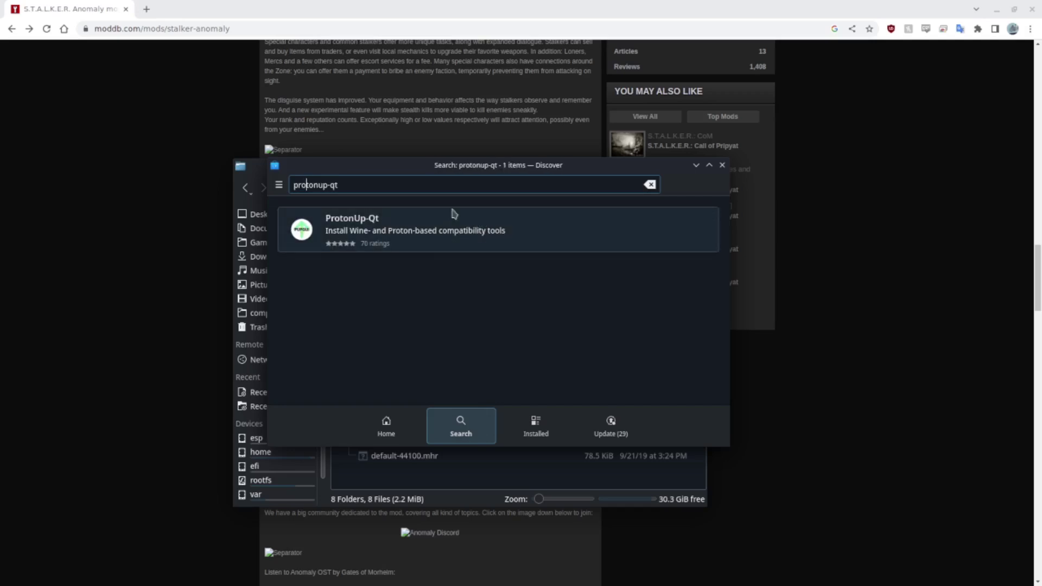
text(p)
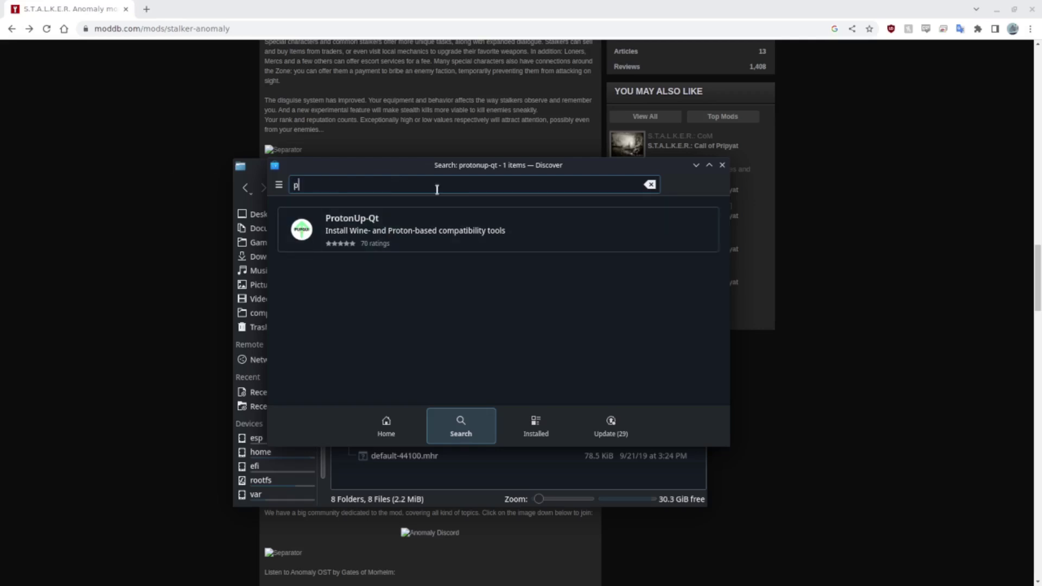
text(rotontricks)
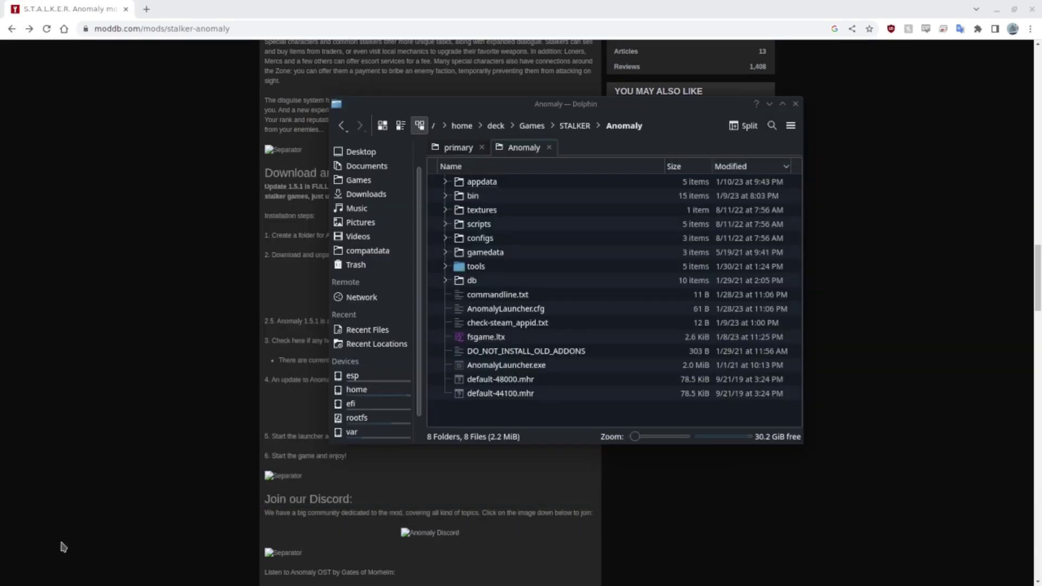
click(11, 575)
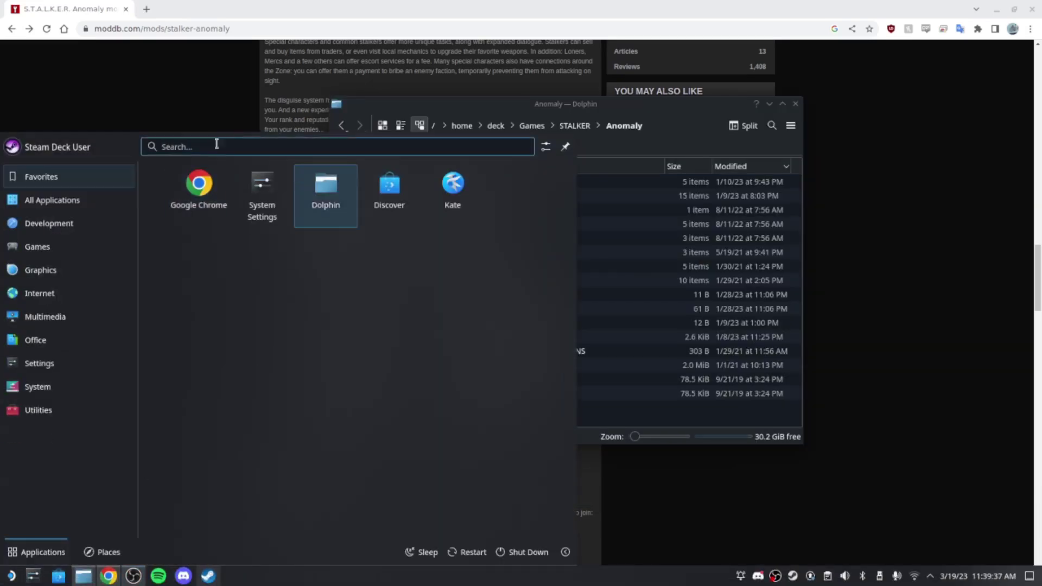
text(p)
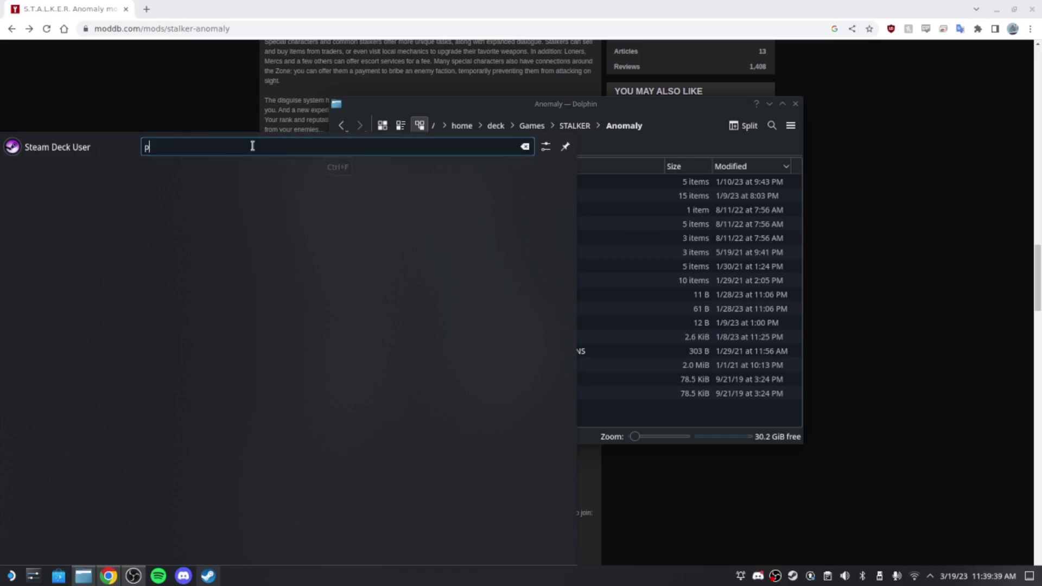
text(ro)
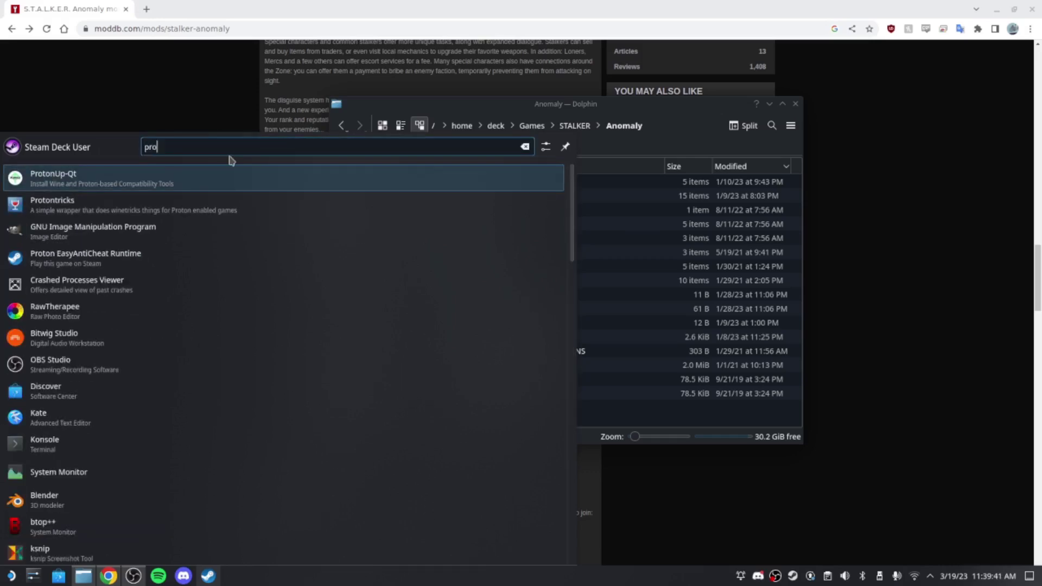
key(Escape)
key(Escape)
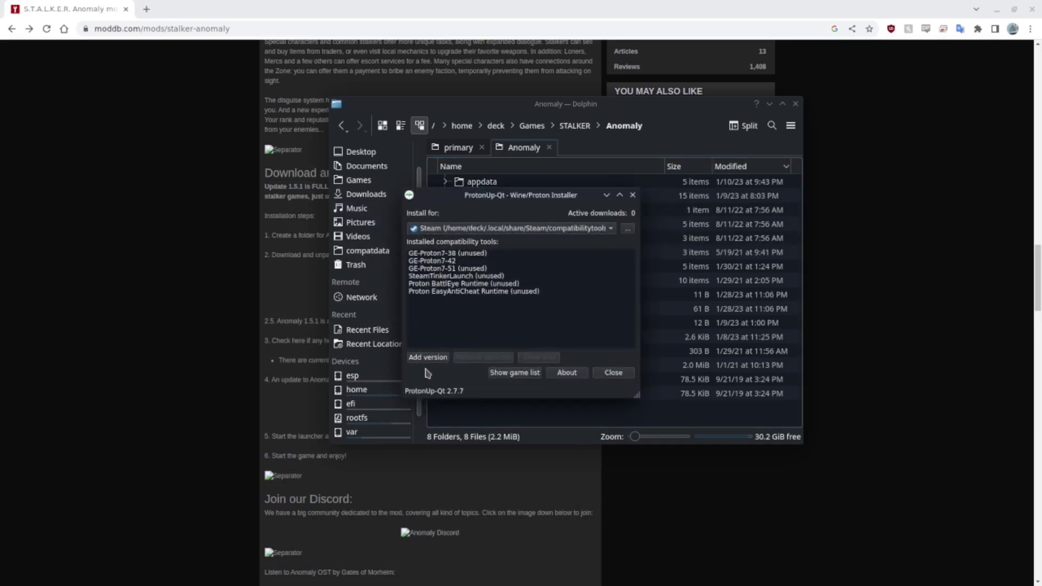
click(425, 358)
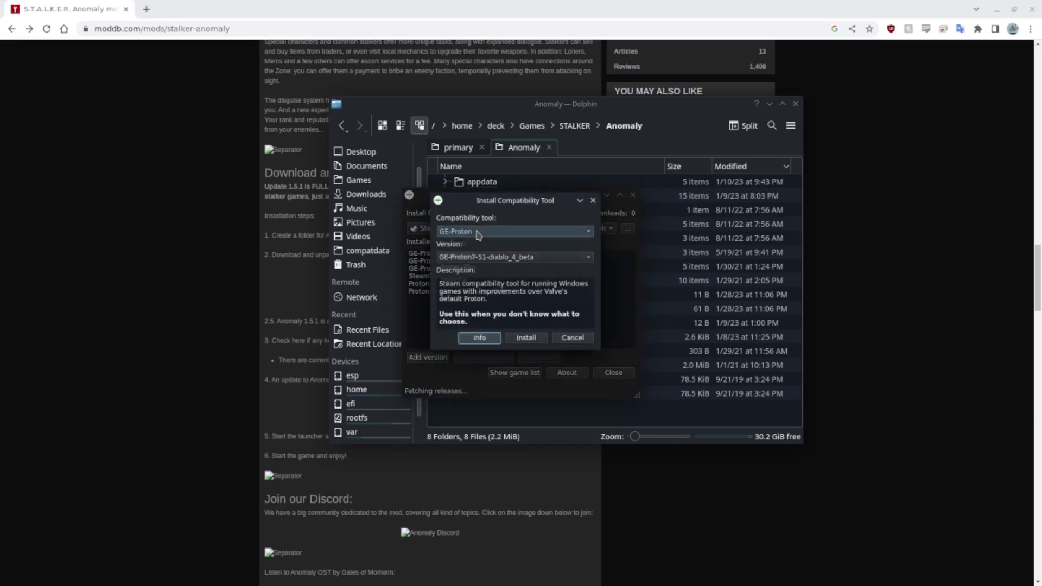
click(486, 232)
click(489, 293)
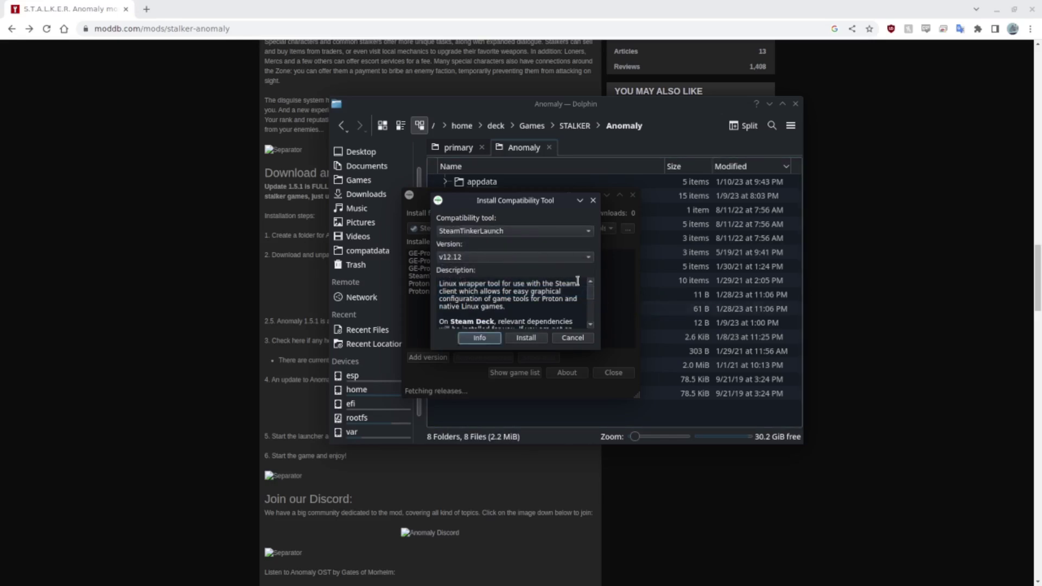
click(574, 338)
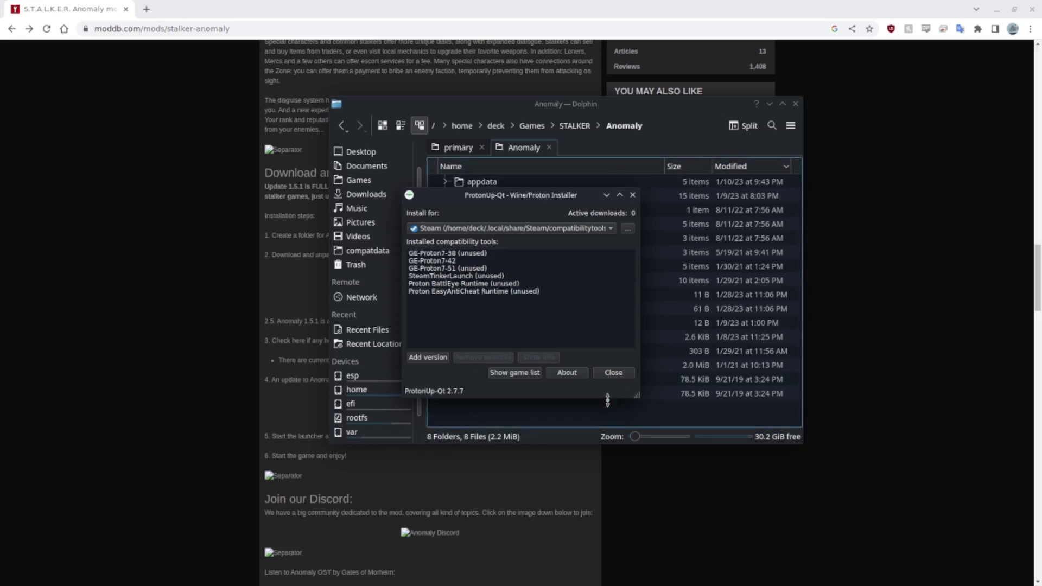
click(613, 373)
- Bring up Steam's library and scroll to the S.T.A.L.K.E.R. Anomaly entry
click(208, 576)
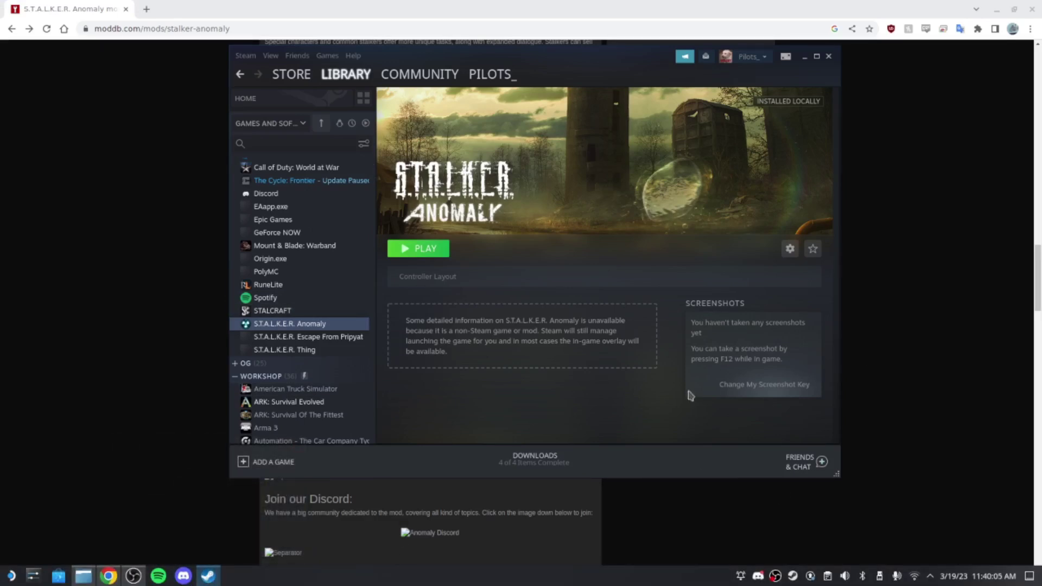
right_click(793, 576)
click(379, 365)
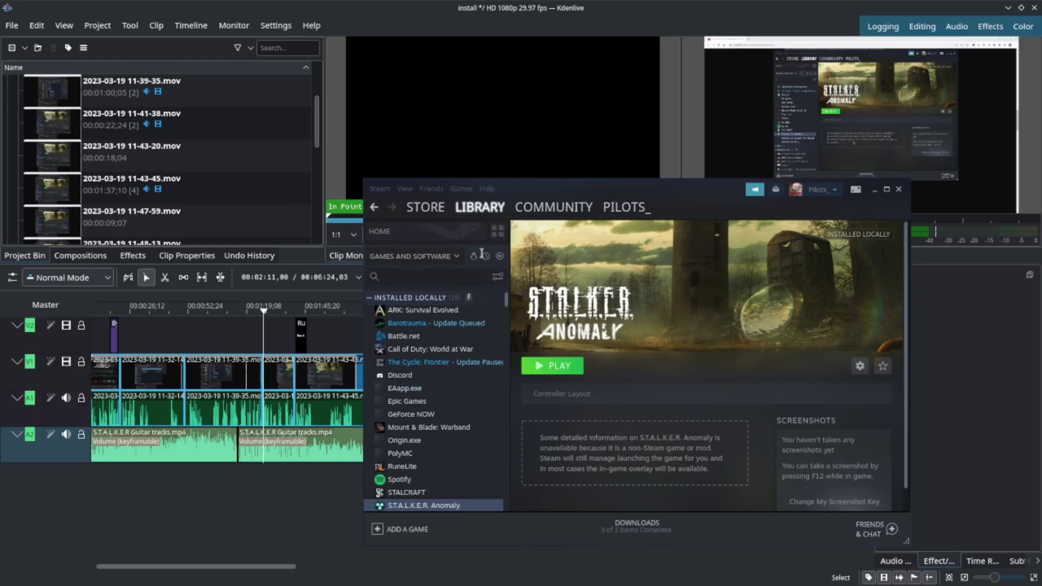
scroll(434, 461, down, 3)
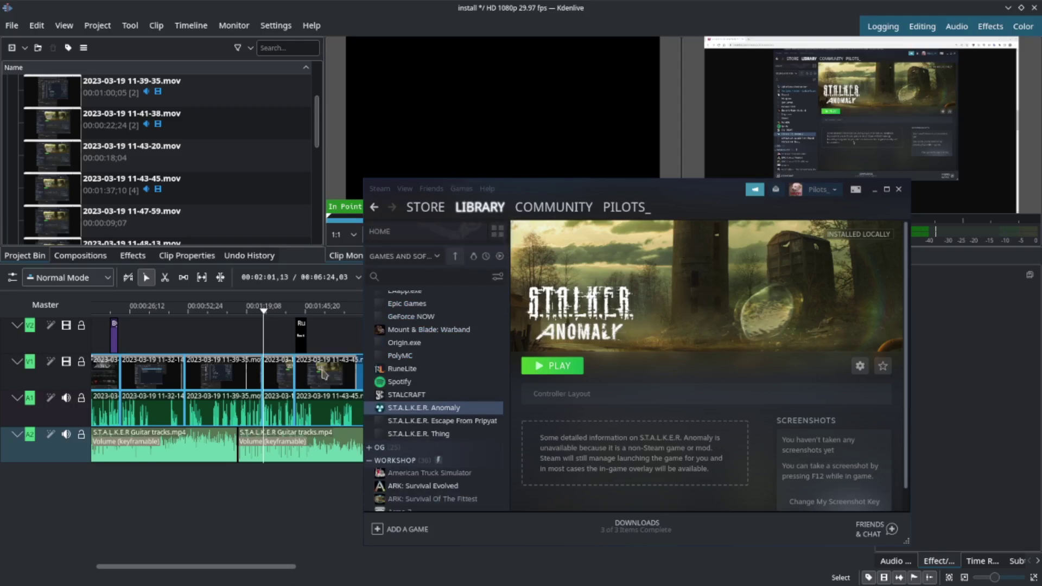
- Start adding a non-Steam game from the Games menu and browse for its program
click(464, 189)
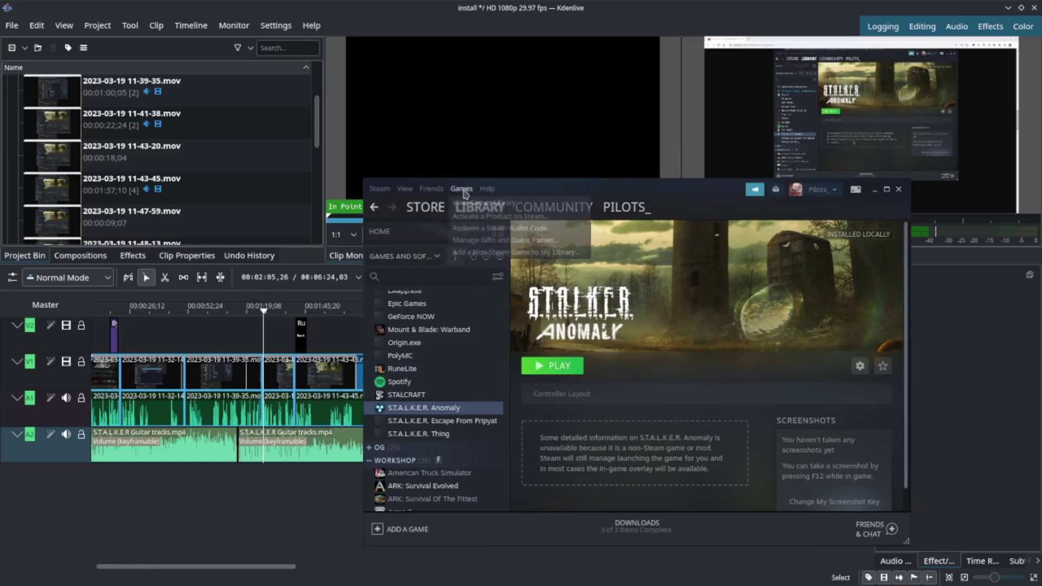
key(Right)
mouse_move(461, 190)
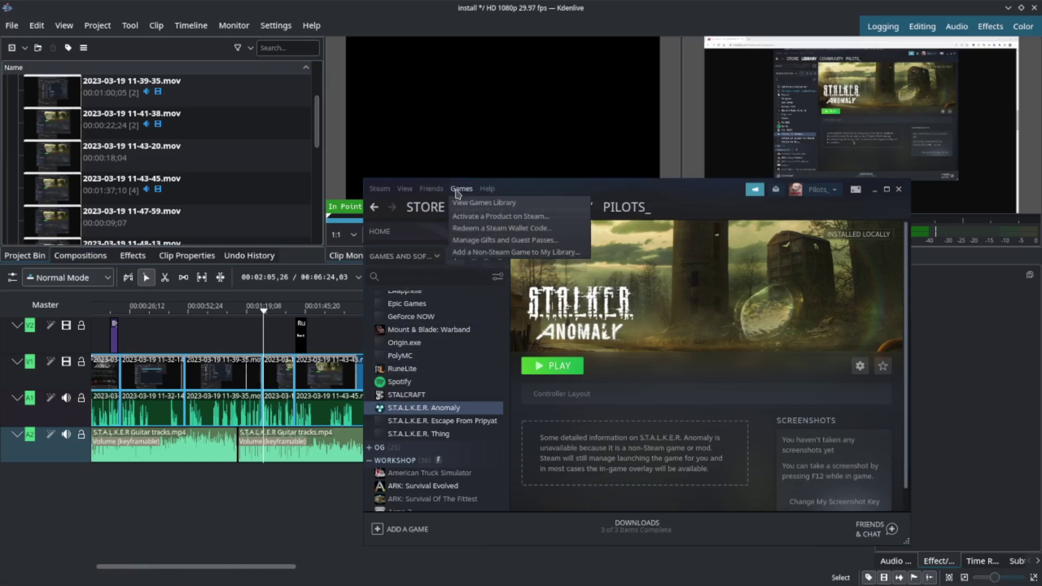
click(525, 252)
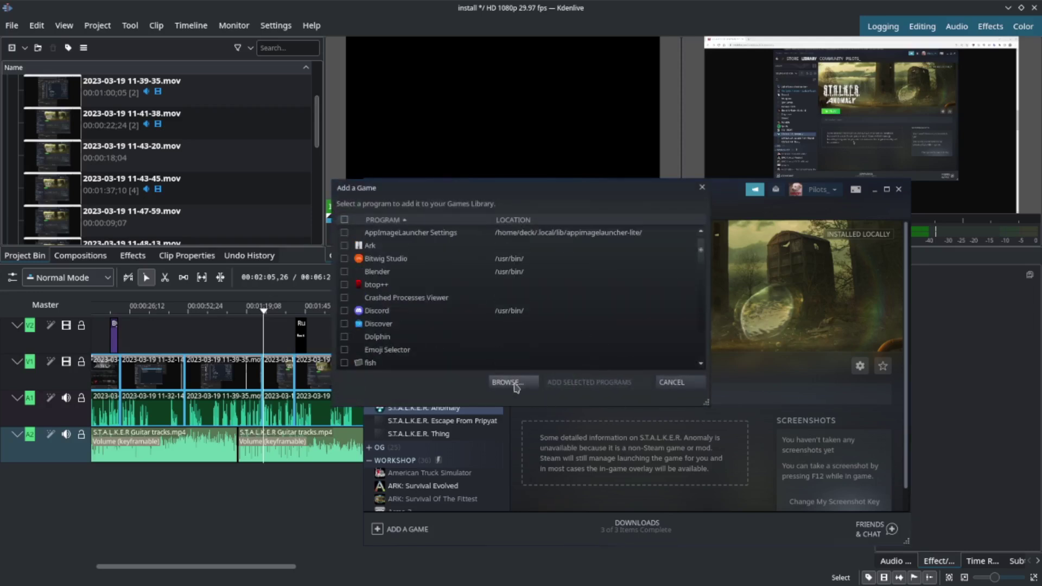
click(515, 383)
- Navigate the file browser to /home/deck/Games/STALKER/Anomaly
click(519, 220)
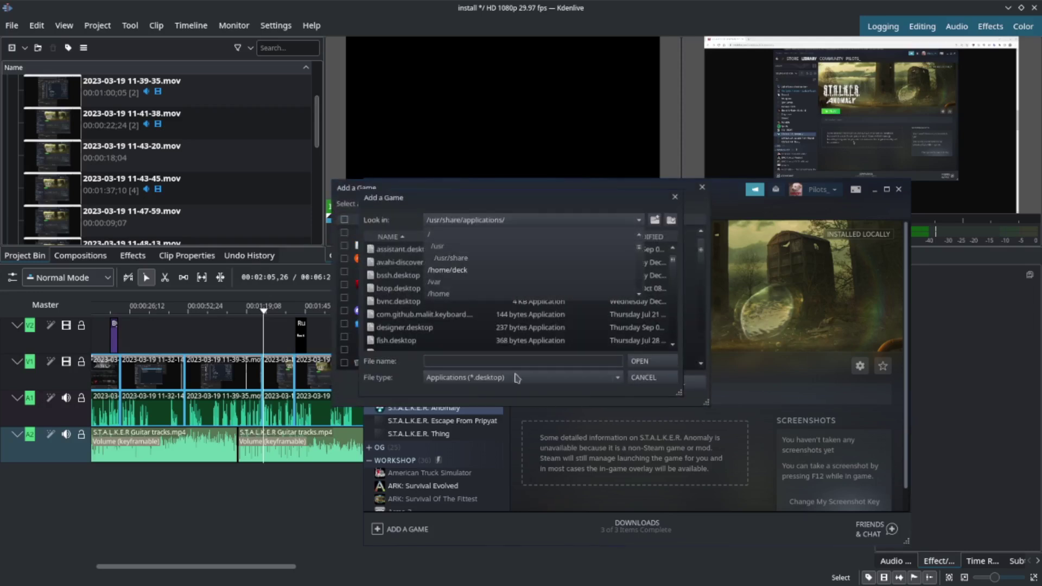
click(448, 270)
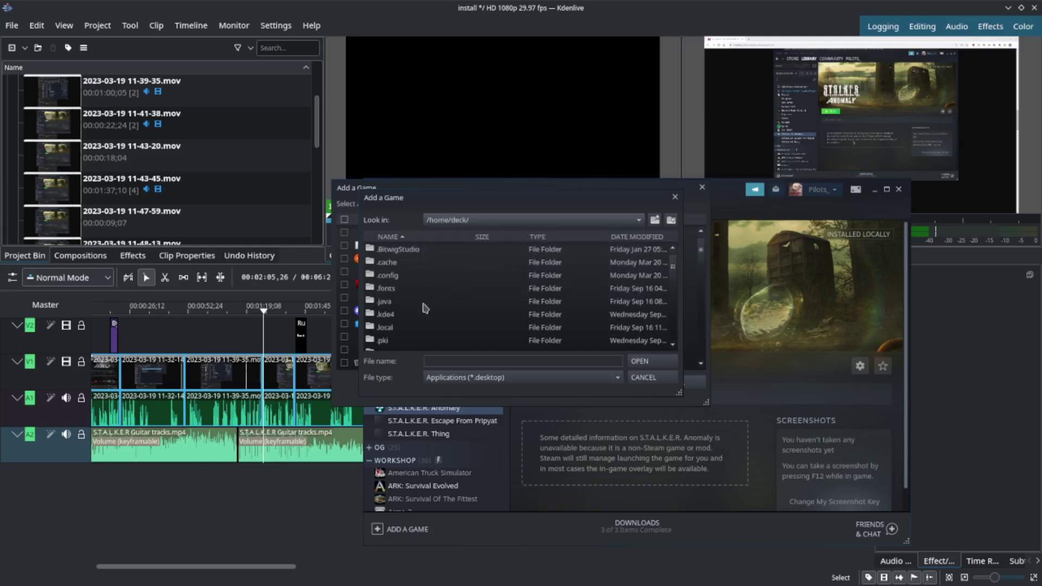
scroll(433, 311, down, 1)
scroll(434, 315, down, 3)
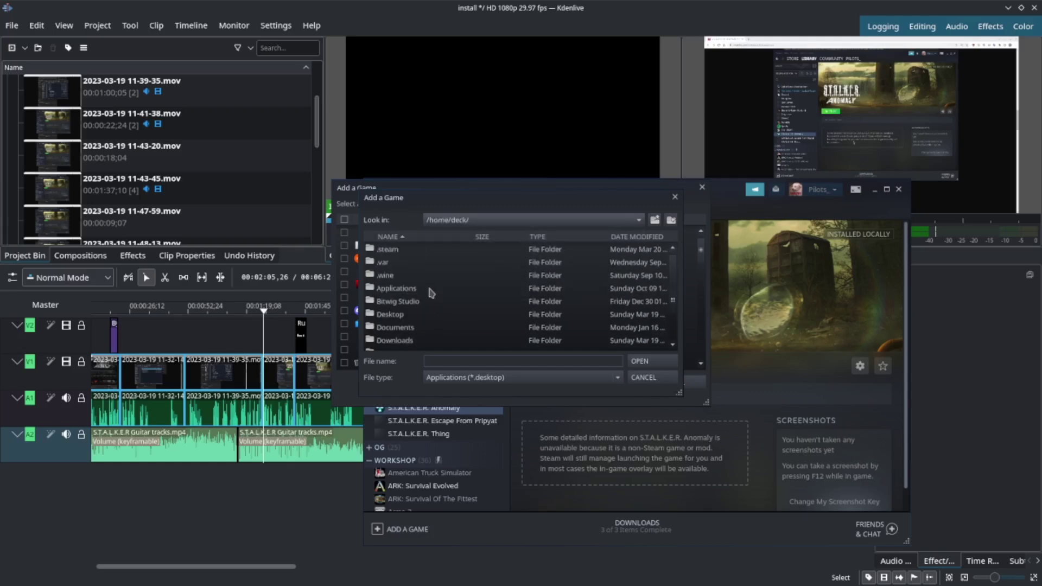
scroll(431, 321, down, 2)
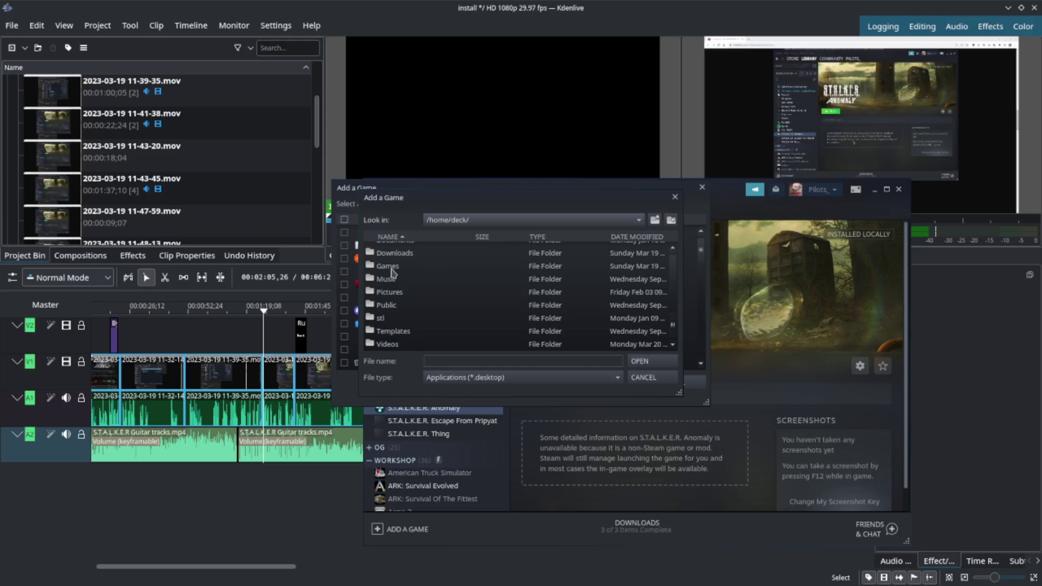
double_click(392, 270)
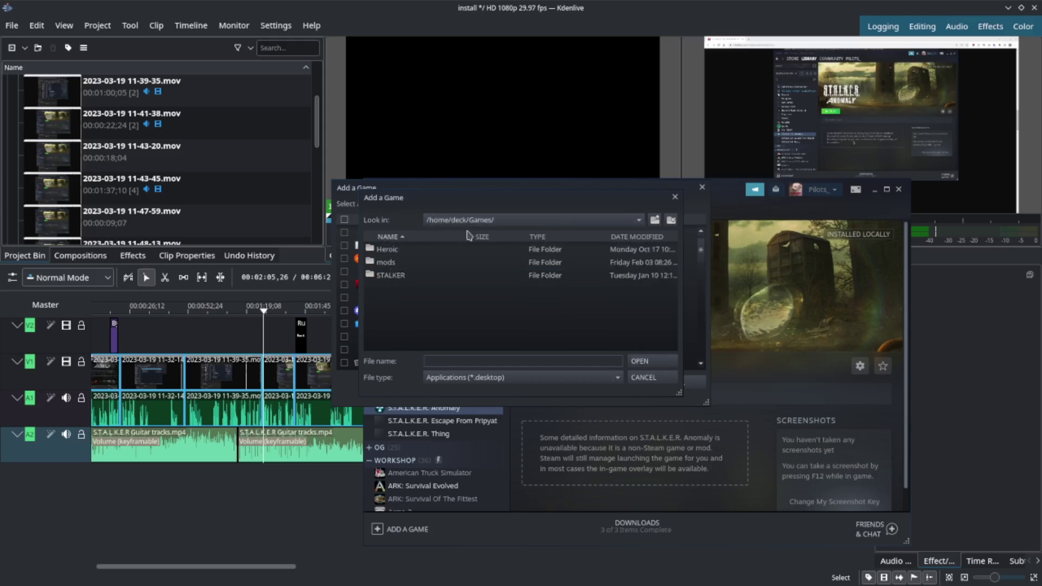
double_click(395, 276)
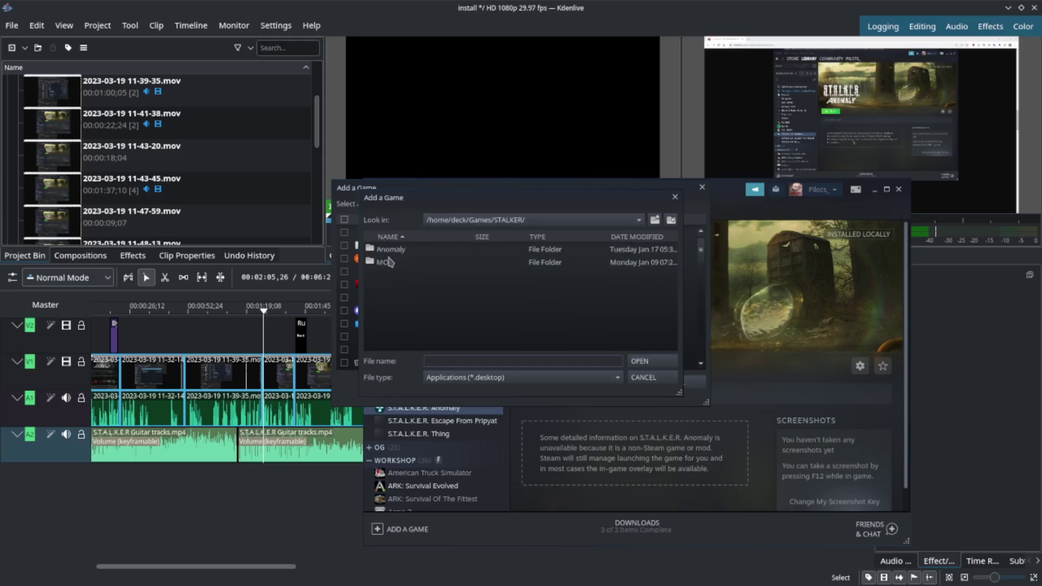
double_click(397, 251)
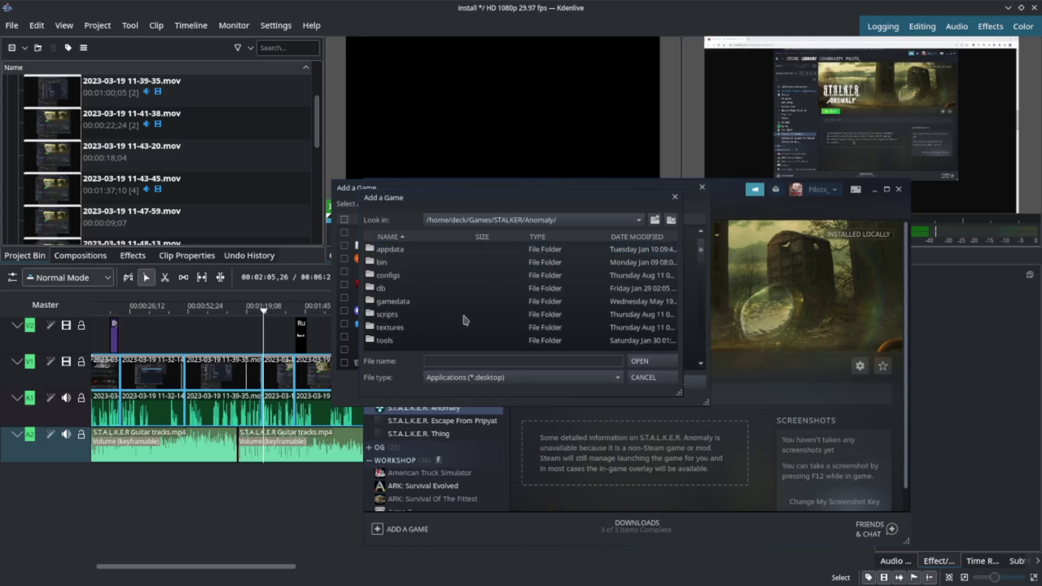
- List All Files, choose AnomalyLauncher.exe as the program, and close the Add a Game window
click(449, 379)
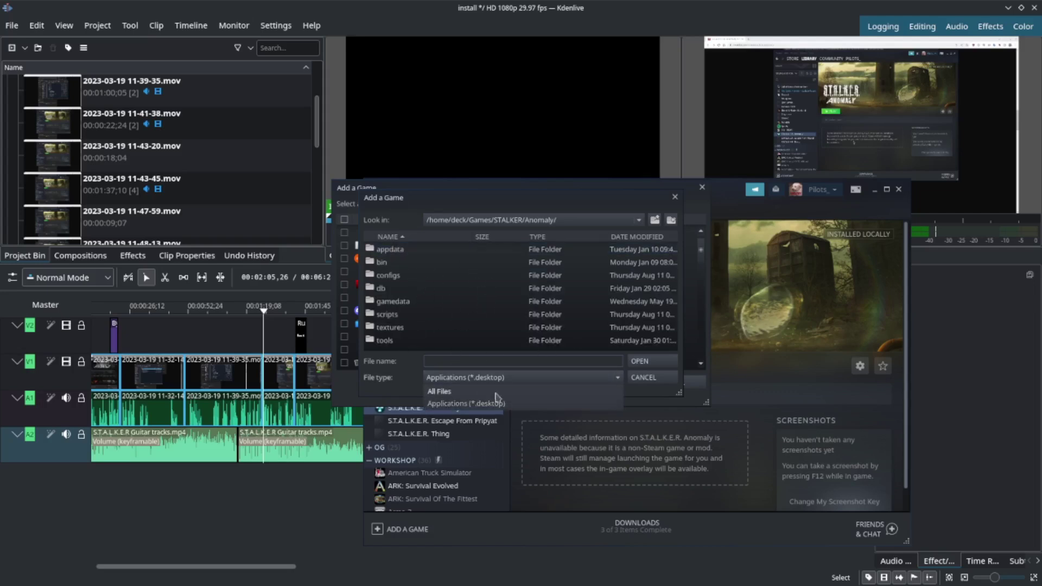
click(443, 391)
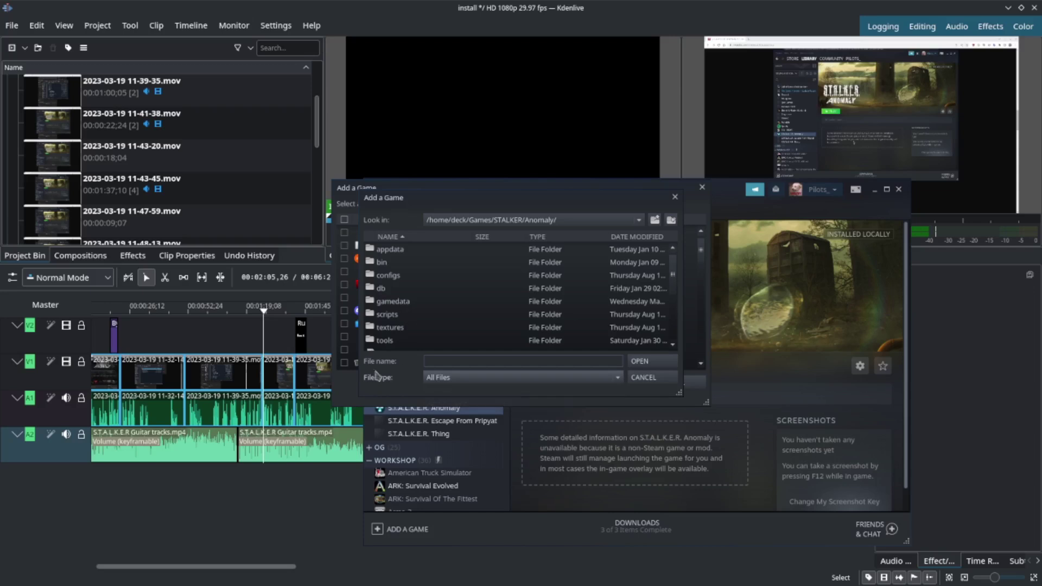
scroll(460, 314, down, 5)
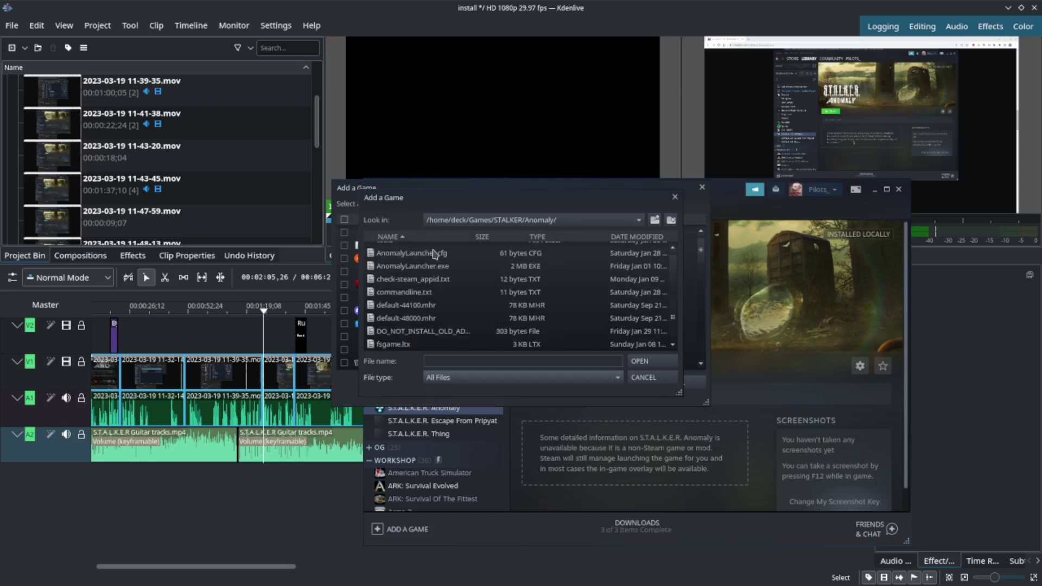
click(434, 267)
click(643, 377)
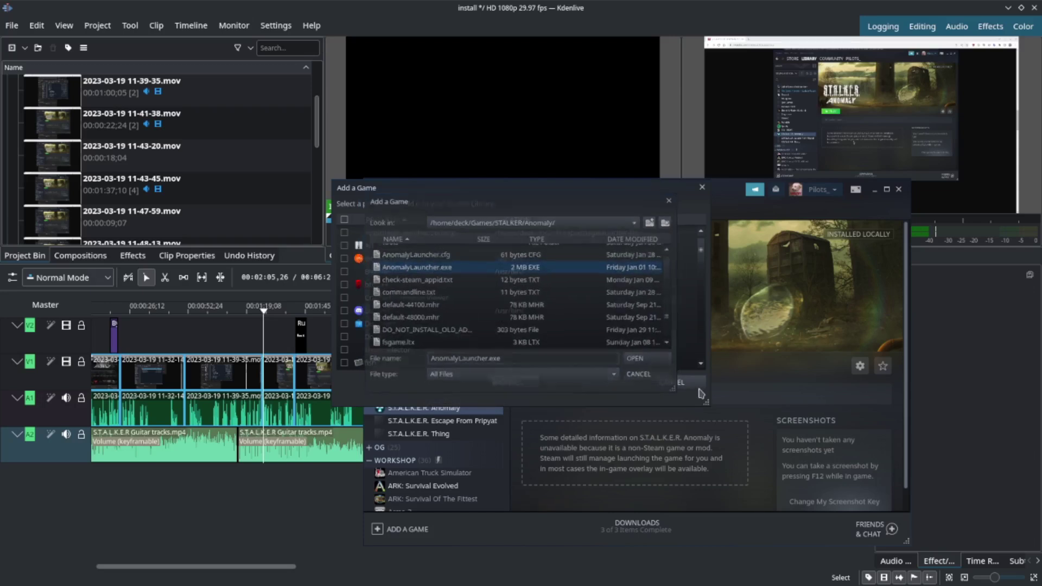
click(668, 383)
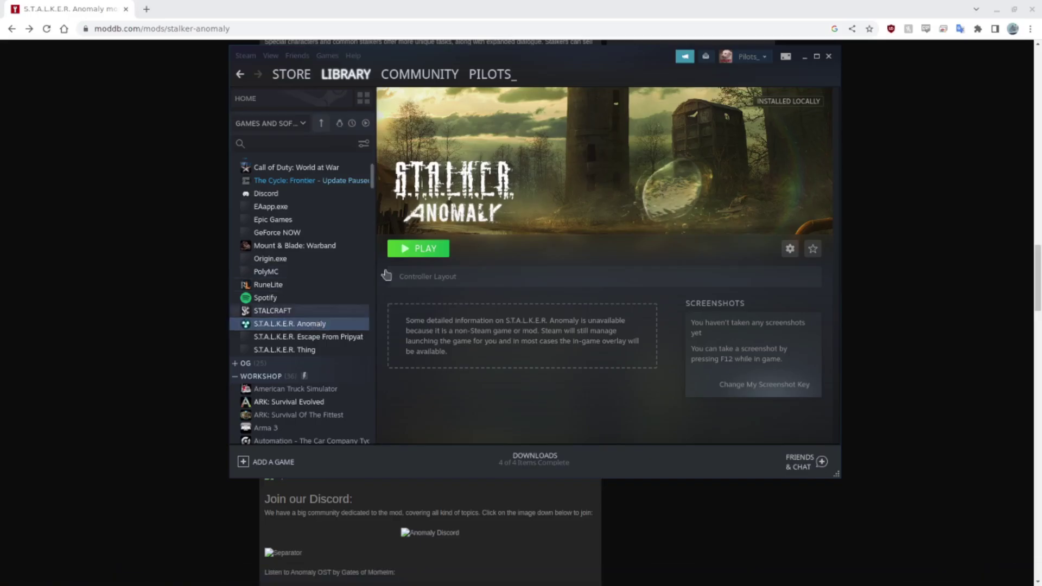
- Tick 'Force the use of a specific Steam Play compatibility tool' in S.T.A.L.K.E.R. Anomaly's Compatibility properties
right_click(303, 331)
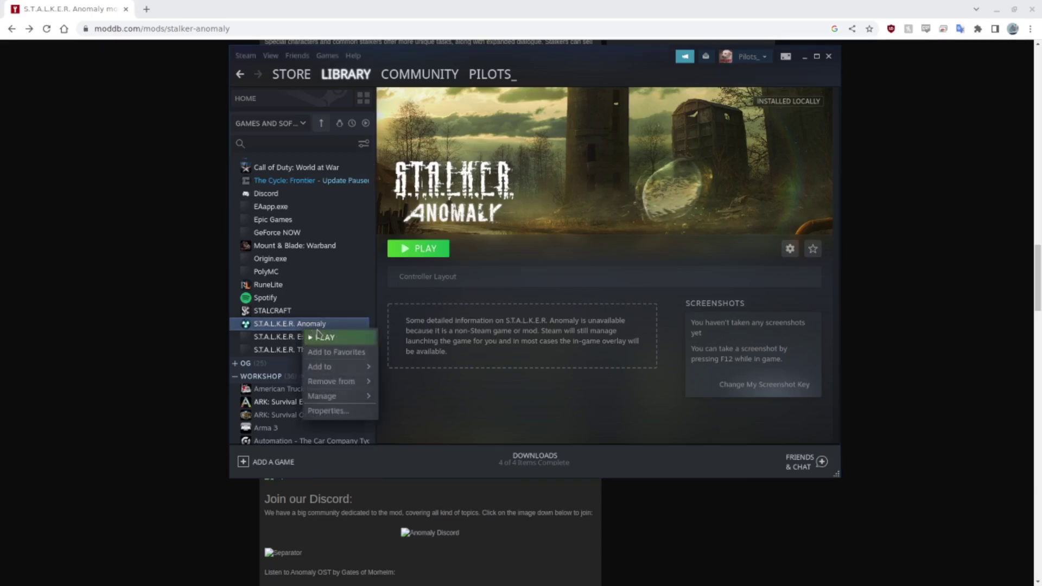
click(342, 411)
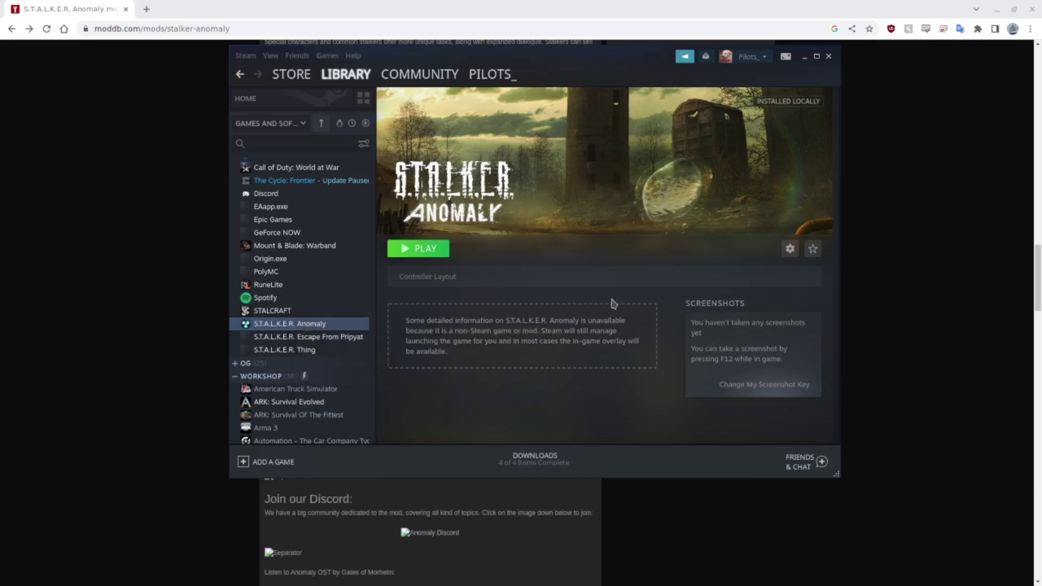
click(358, 191)
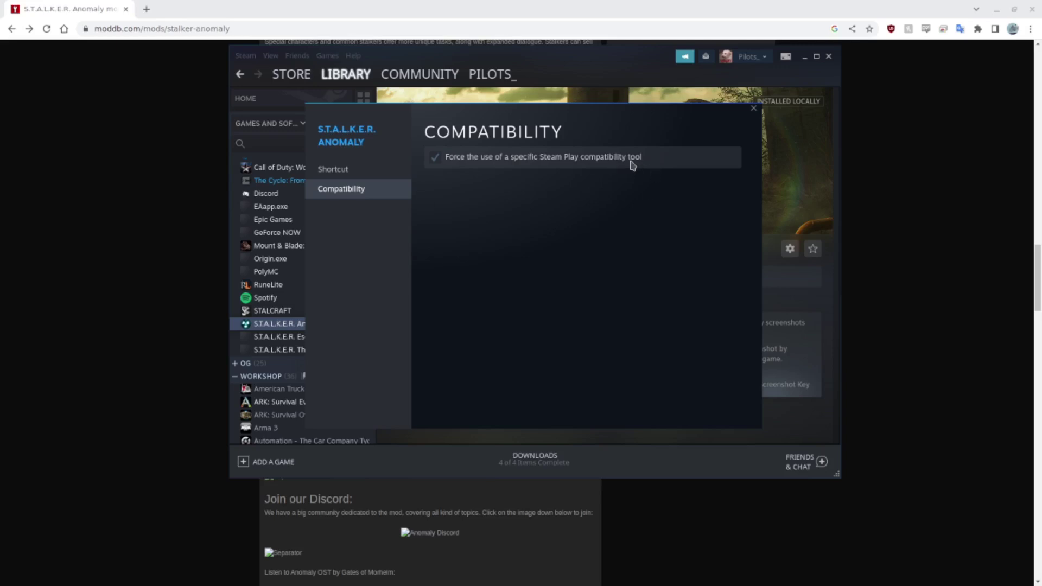
click(753, 109)
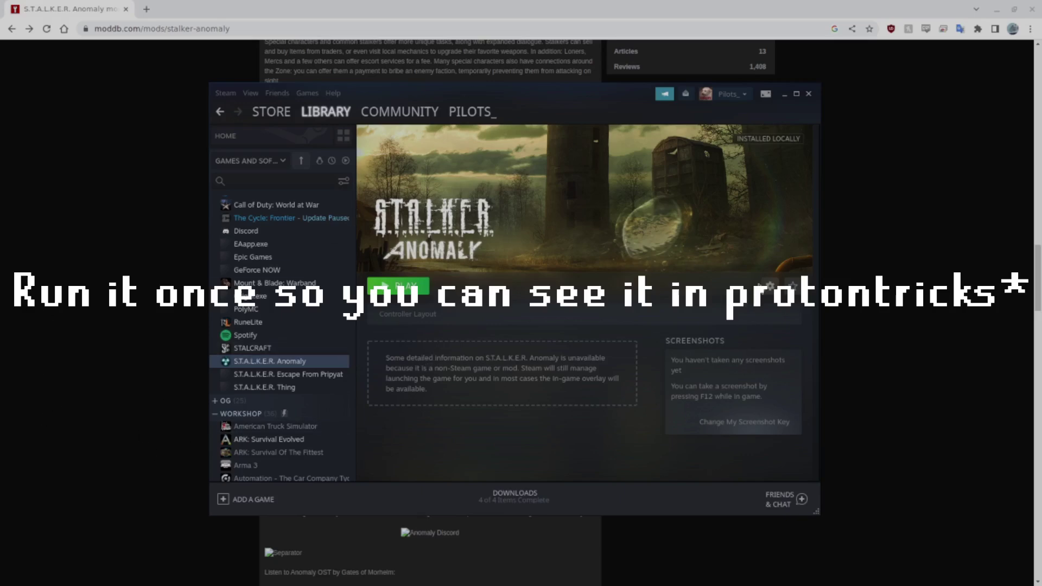
- Search the application launcher for 'proton' and start Protontricks
mouse_move(41, 583)
click(11, 575)
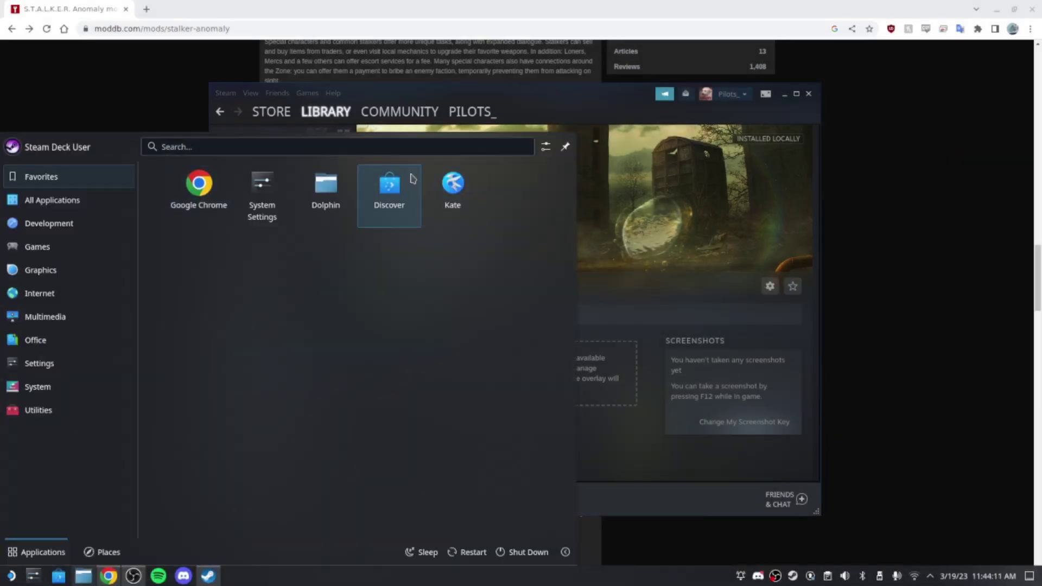
text(pro)
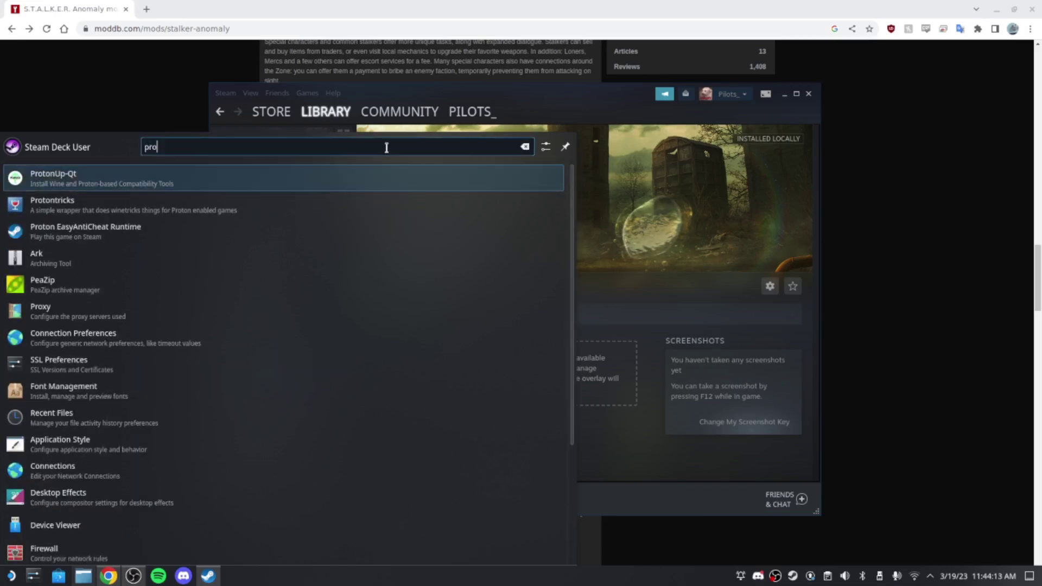
text(ton)
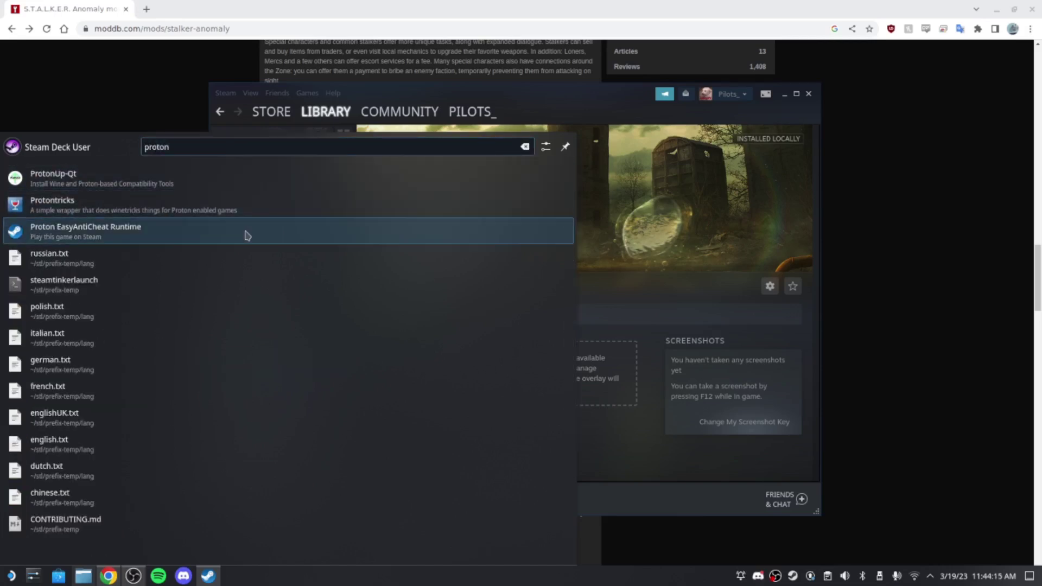
click(175, 210)
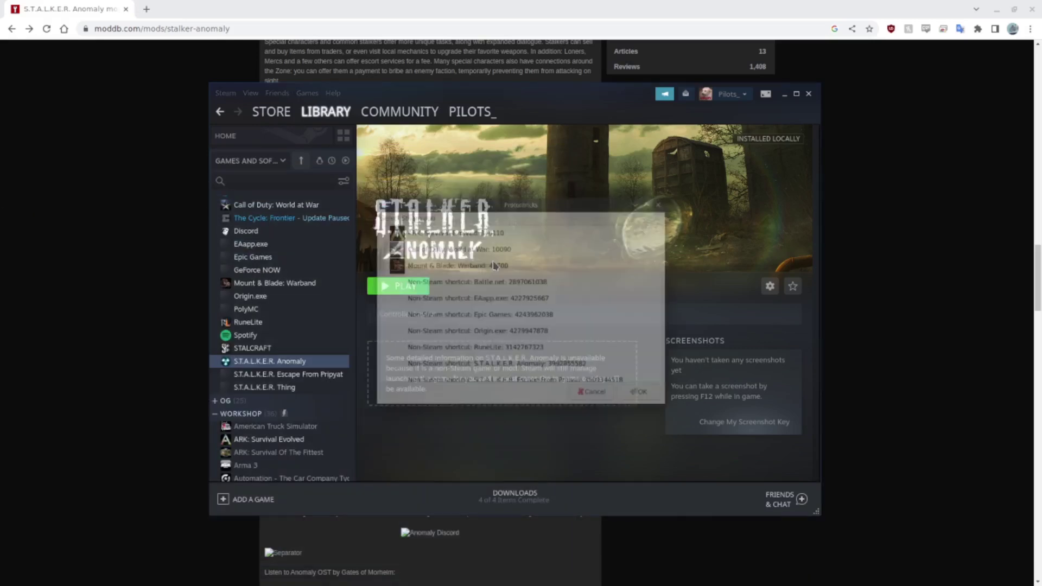
- Select the S.T.A.L.K.E.R. Thing shortcut and dismiss both winetricks version warnings
drag(524, 191, 242, 133)
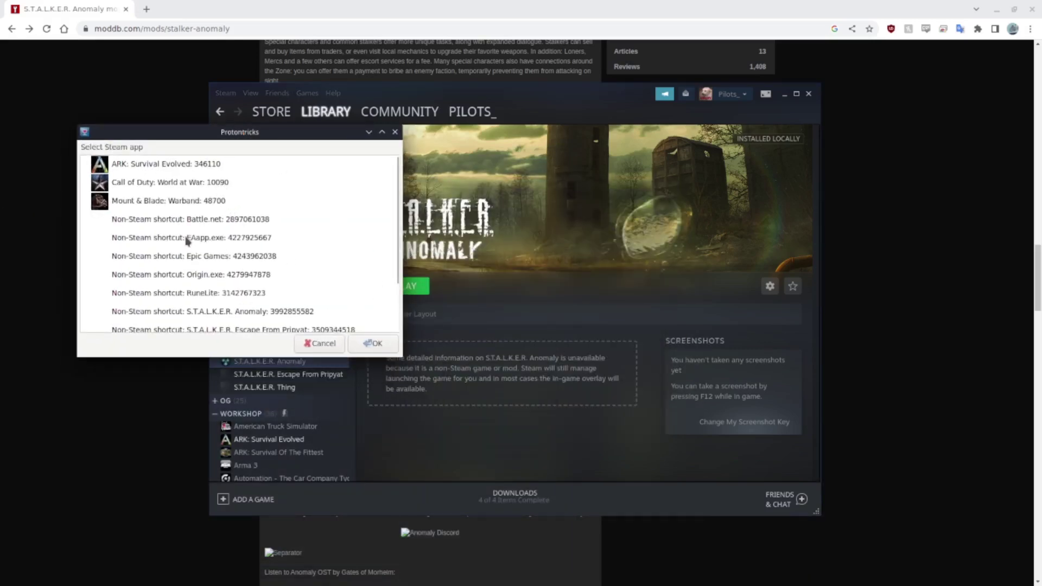
scroll(186, 241, down, 2)
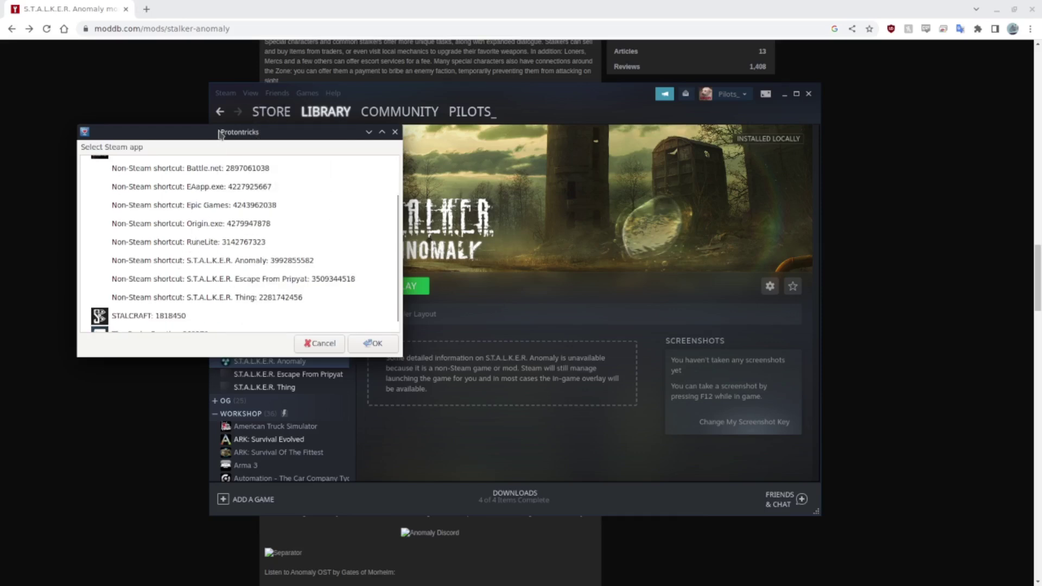
drag(219, 134, 548, 180)
click(559, 339)
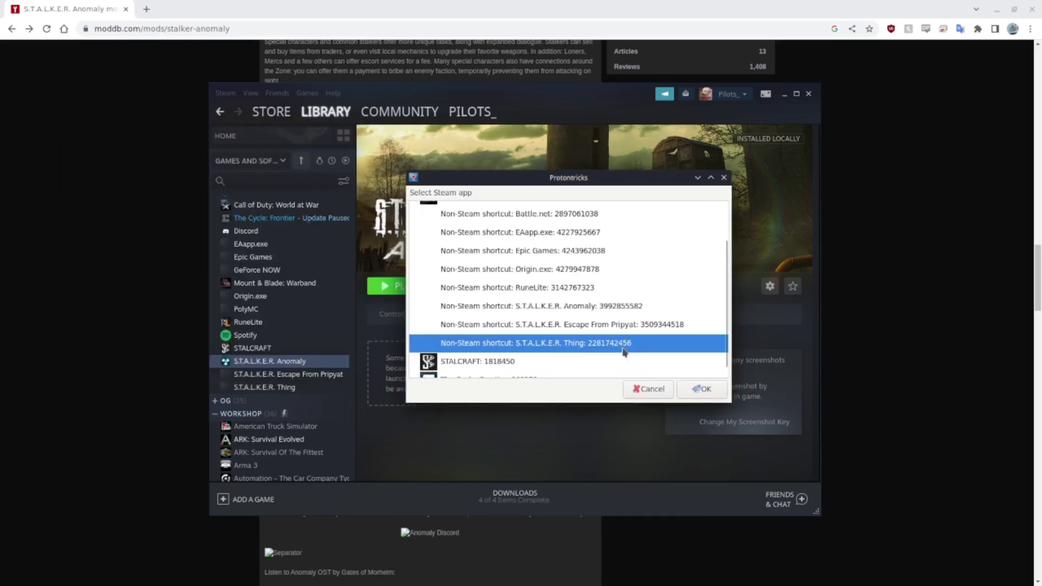
click(702, 388)
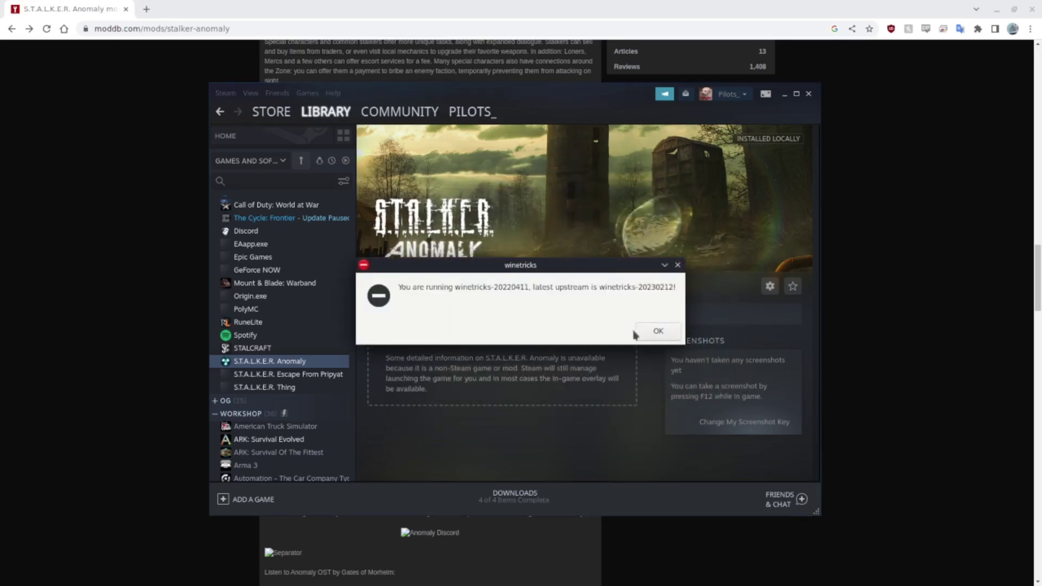
click(658, 332)
click(672, 331)
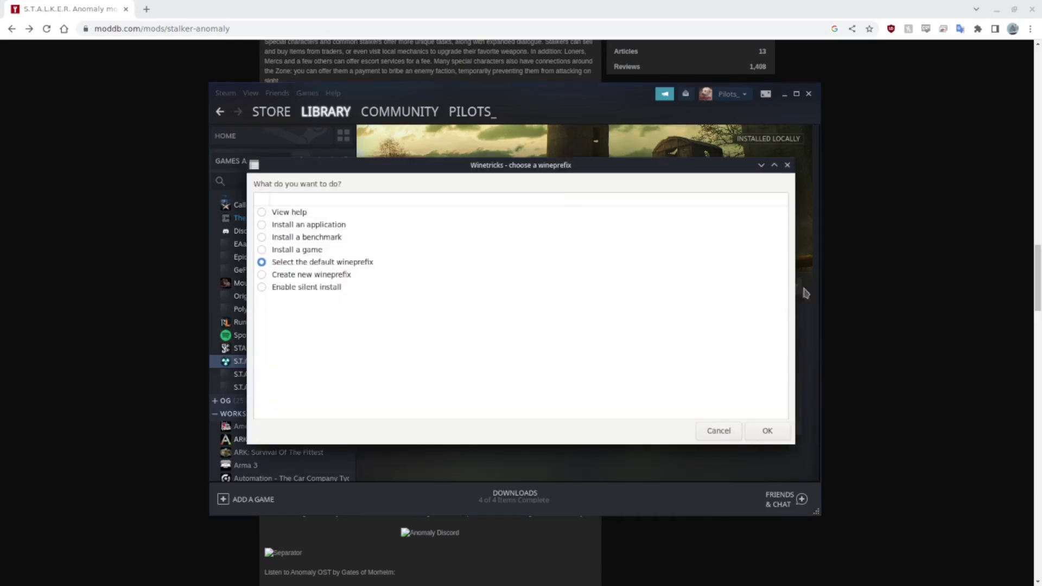
- Use the default wineprefix to install the checked d3dcompiler and d3dx packages, then close Winetricks
drag(502, 170, 511, 136)
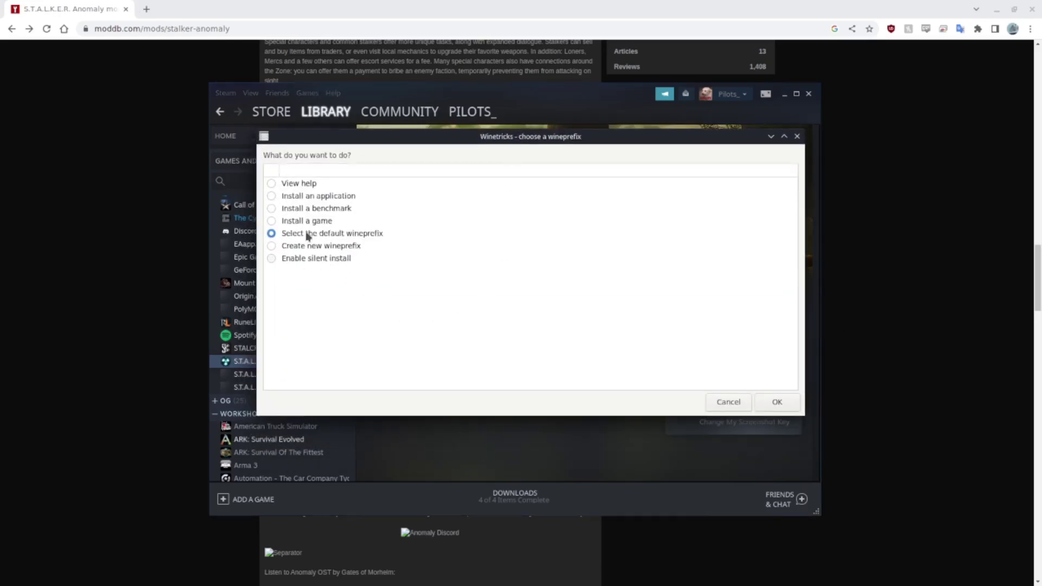
click(768, 407)
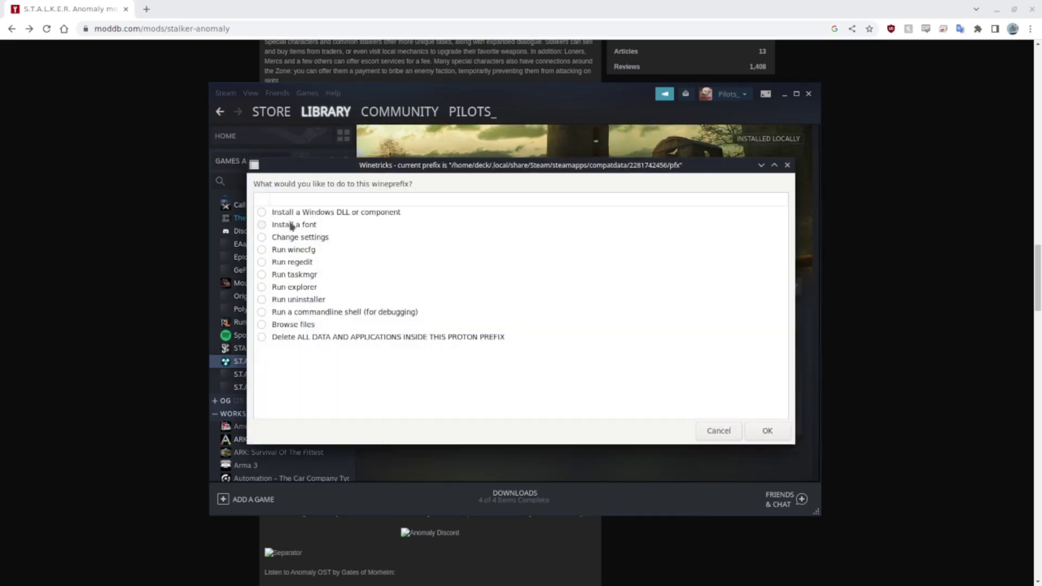
click(287, 217)
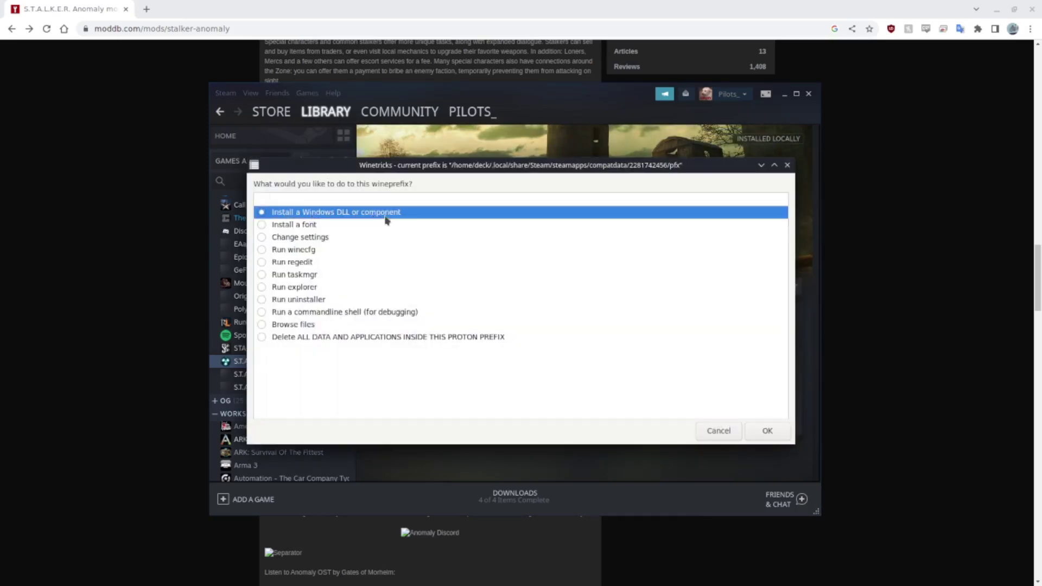
click(767, 430)
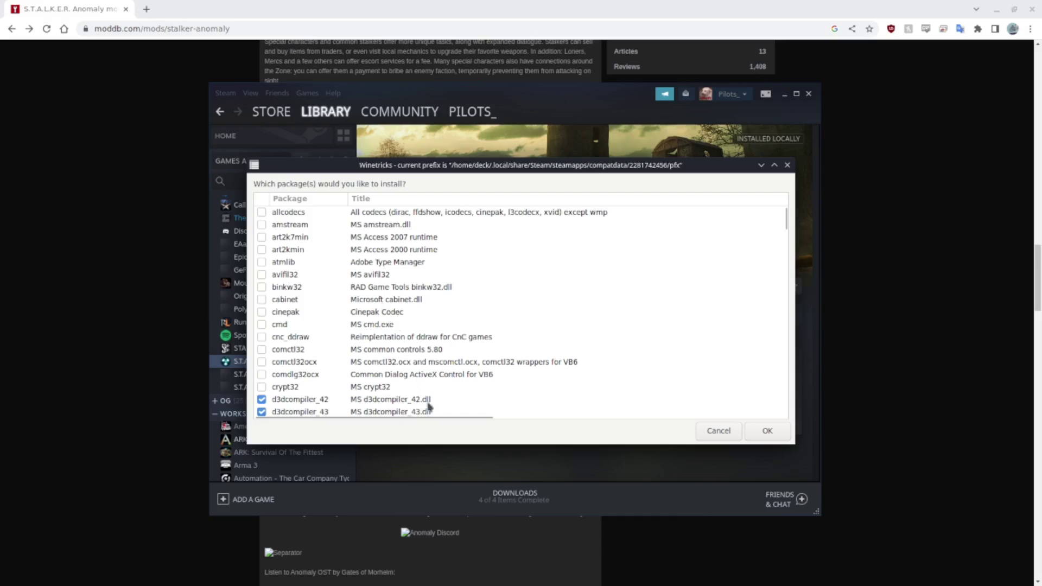
scroll(429, 407, down, 4)
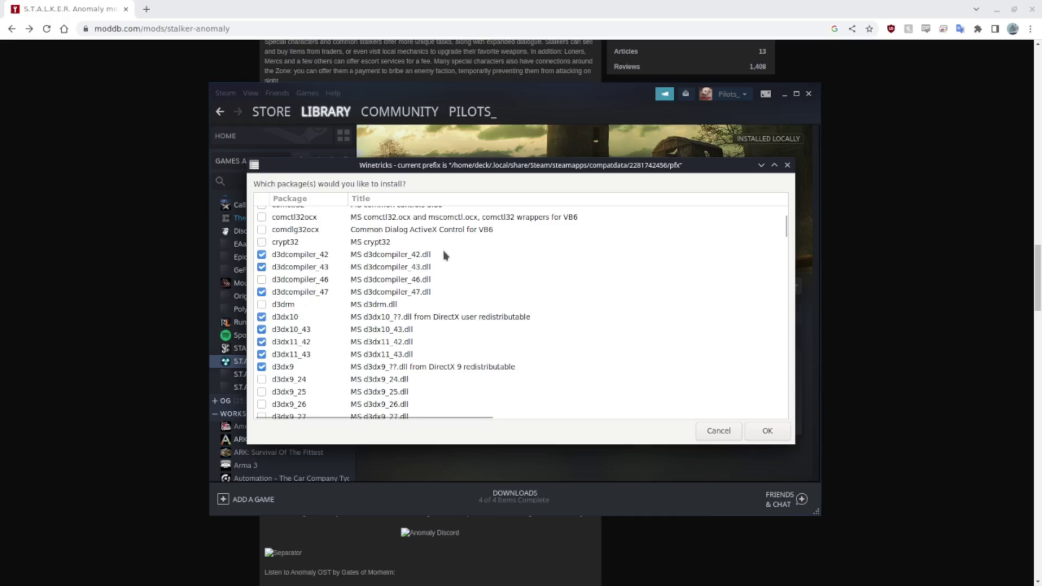
click(766, 430)
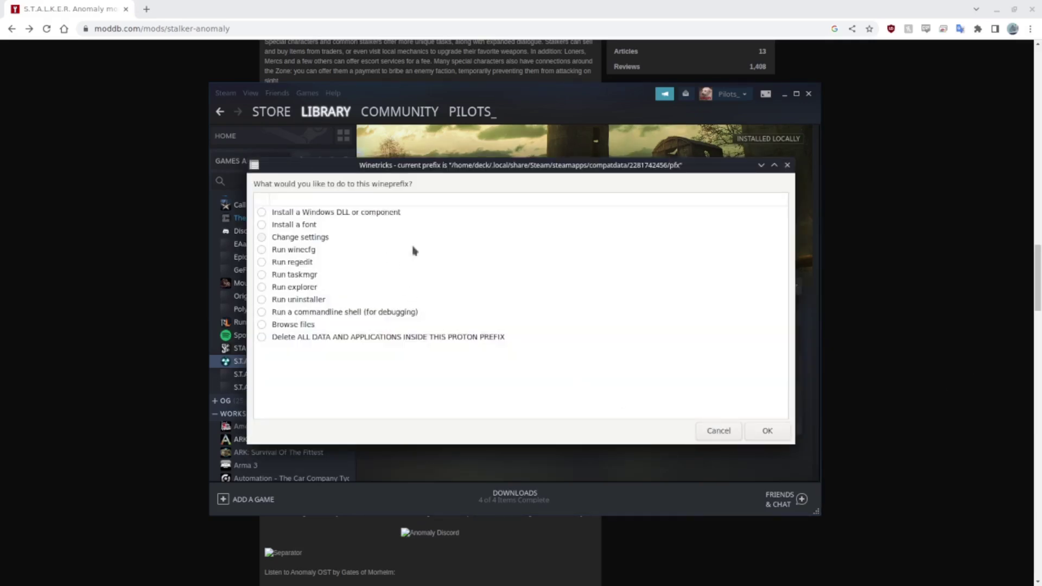
click(719, 431)
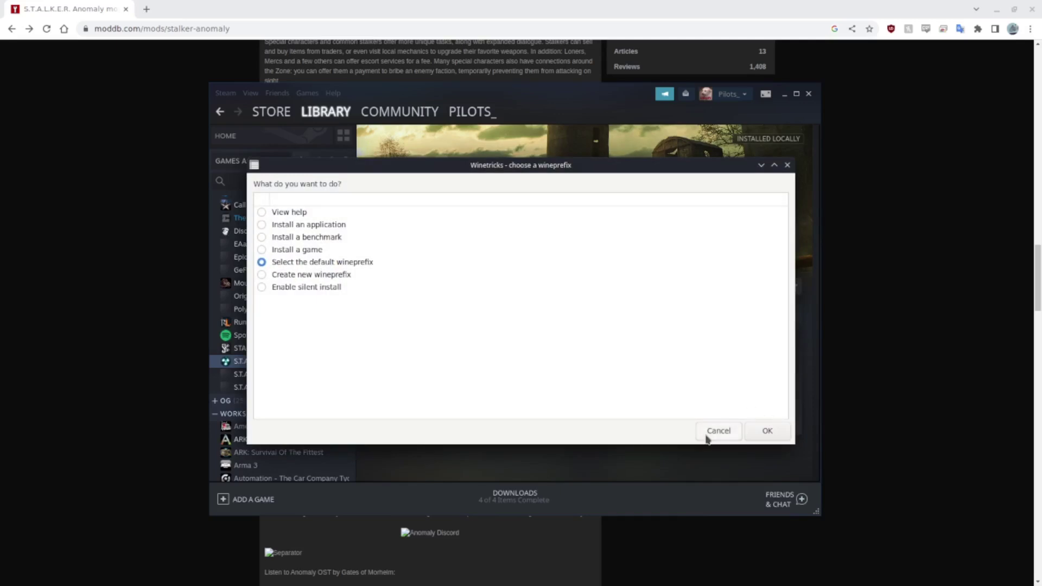
click(712, 431)
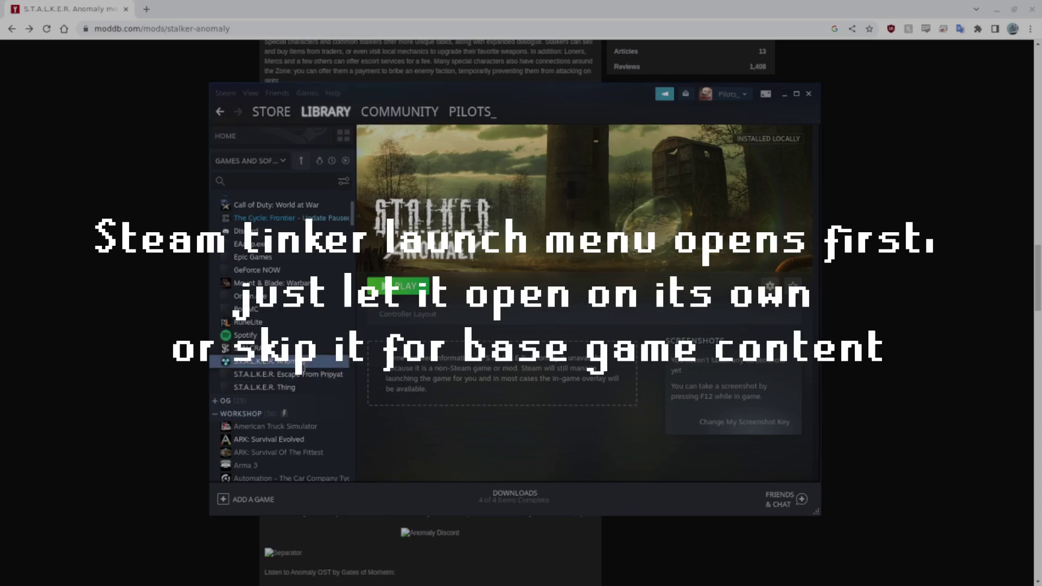
- Play S.T.A.L.K.E.R. Anomaly until Mod Organizer shows its mod list, then open the launcher
click(398, 285)
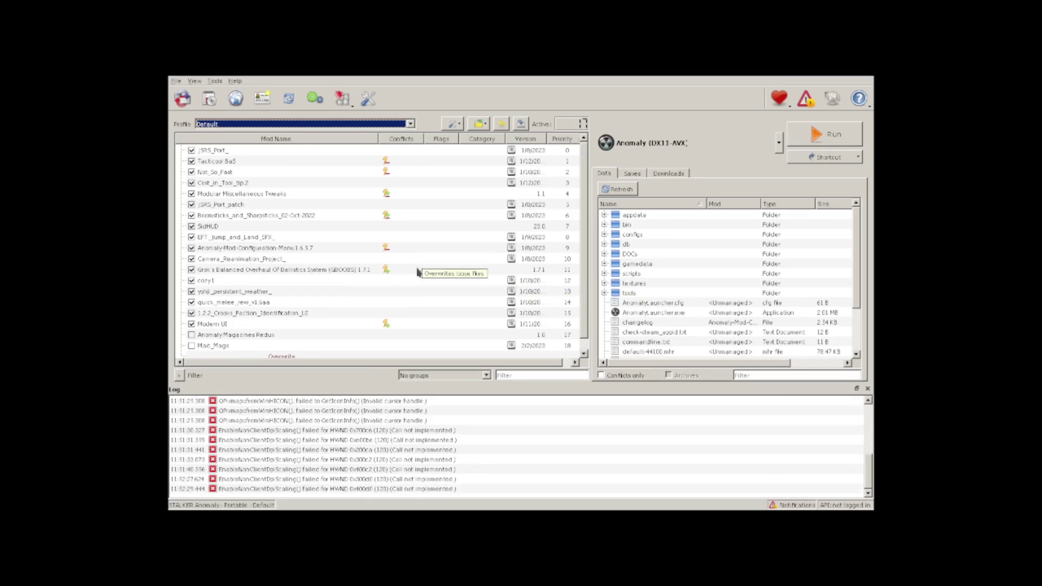
key(super)
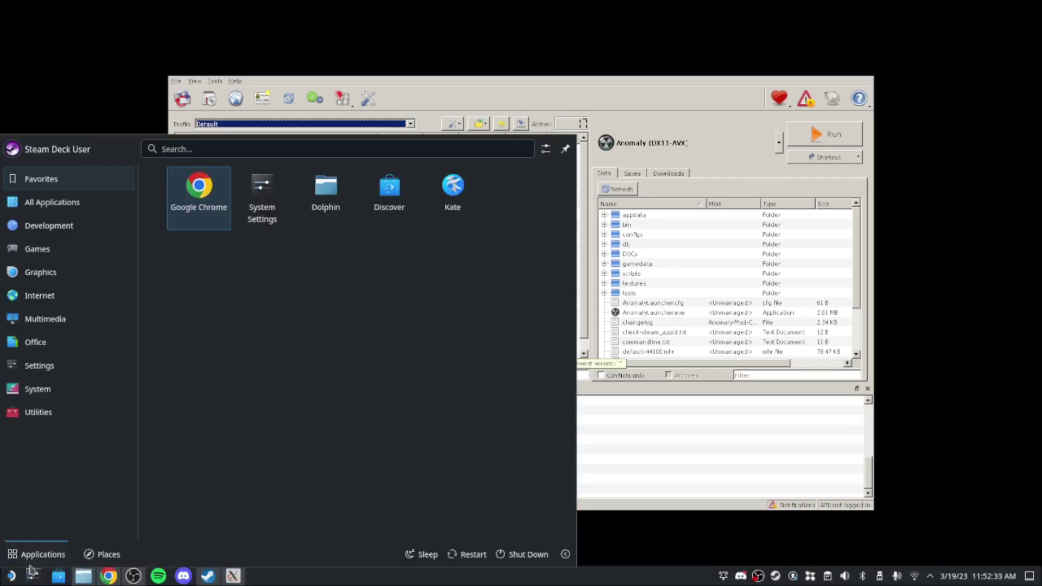
- Browse Dolphin to home/deck/Games/mods to view the 29 downloaded mod archives
click(83, 576)
scroll(507, 234, up, 4)
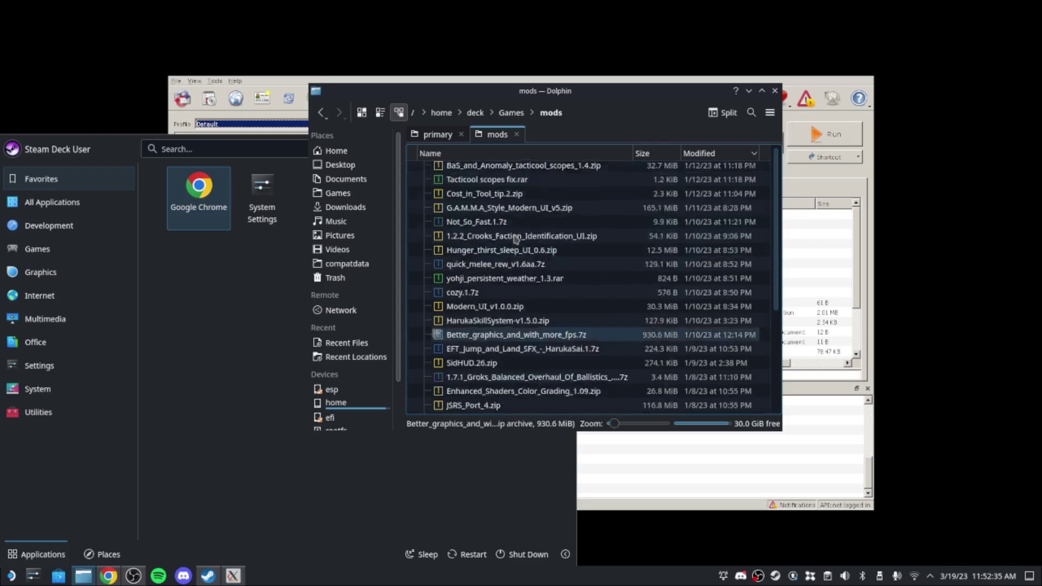
click(510, 113)
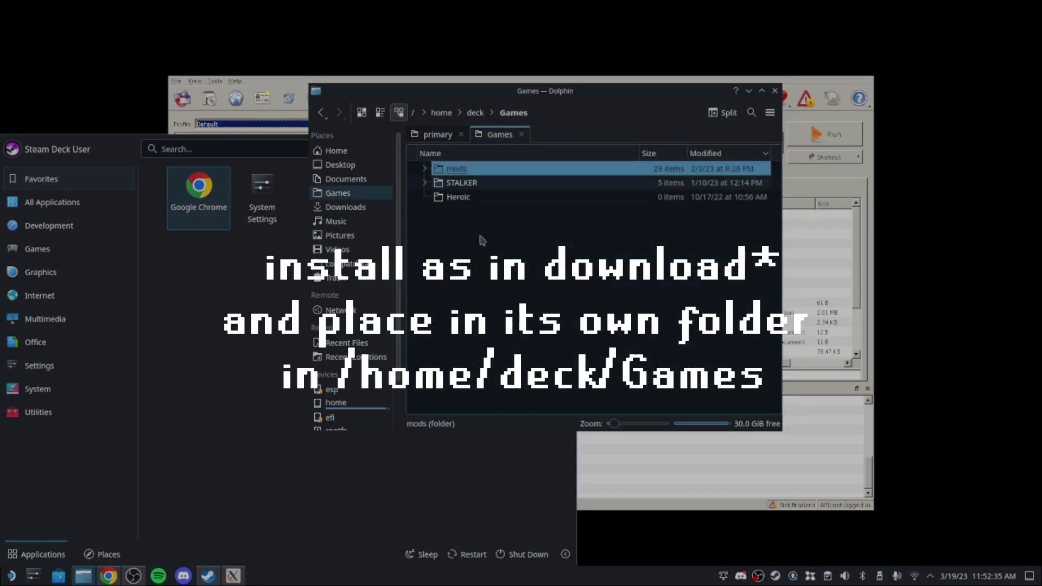
click(455, 173)
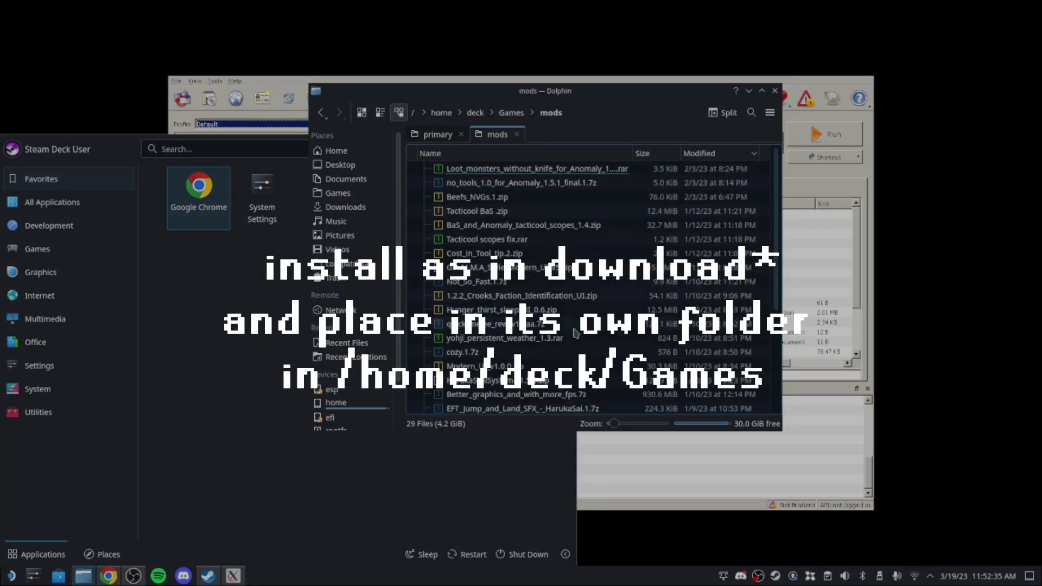
scroll(597, 239, down, 4)
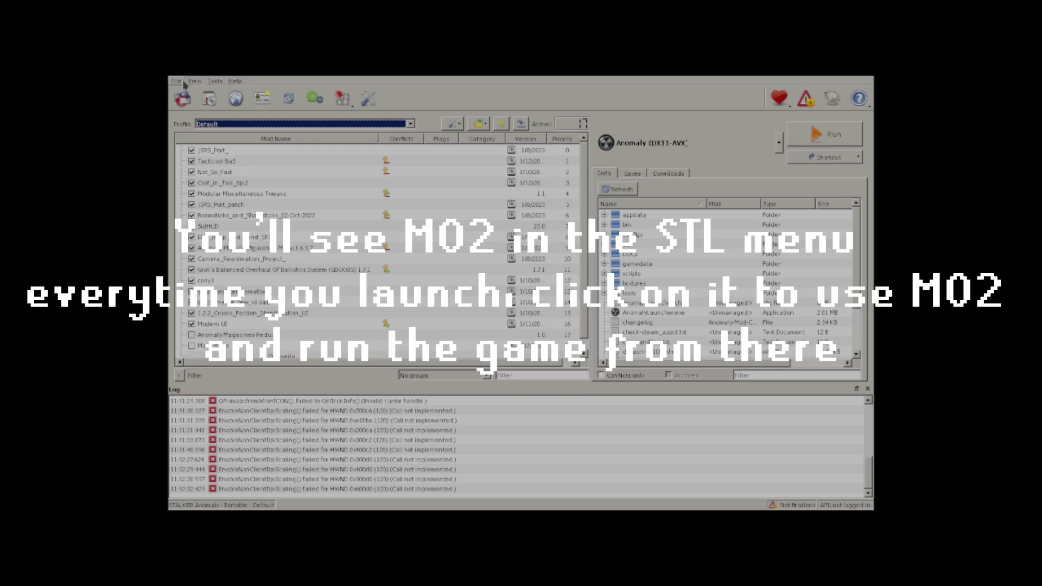
click(184, 82)
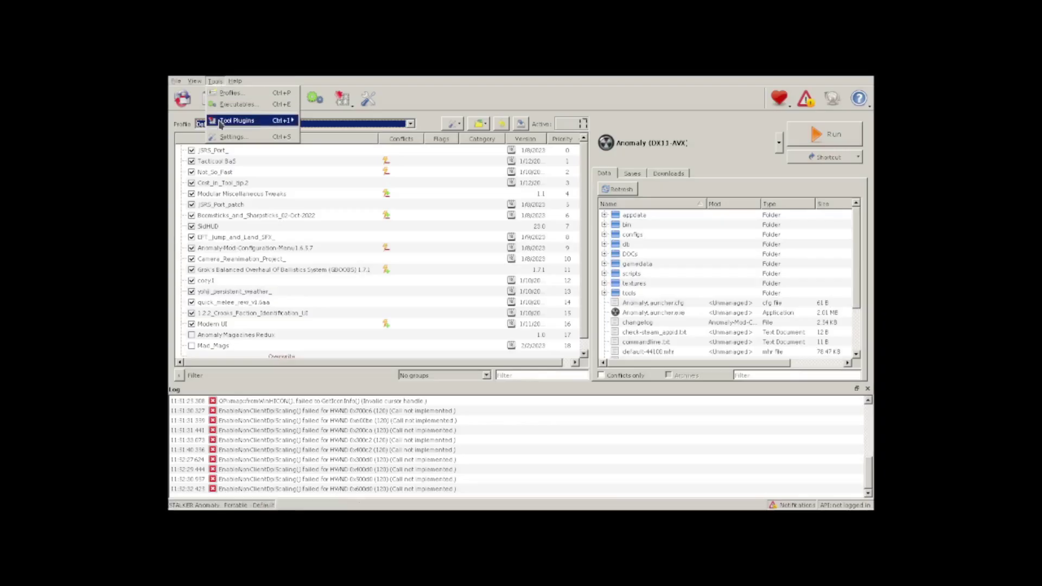
key(Escape)
click(176, 82)
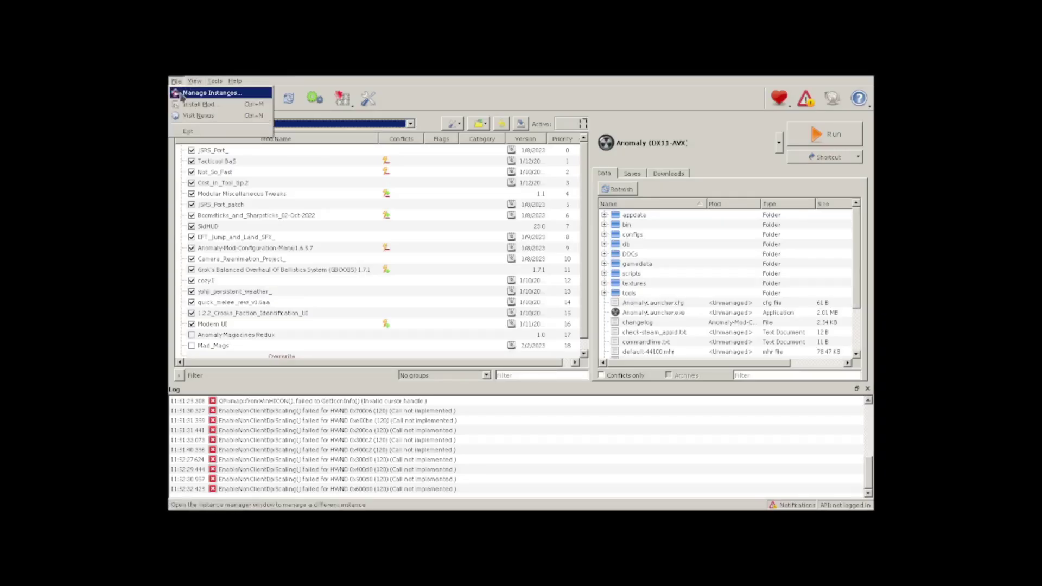
click(228, 94)
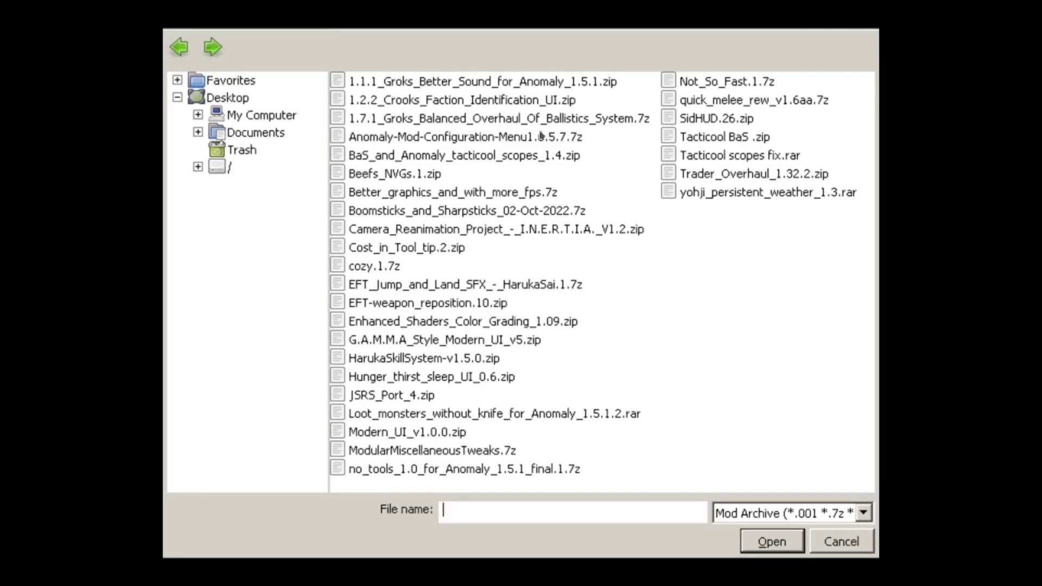
scroll(544, 383, down, 3)
scroll(441, 251, up, 3)
click(841, 541)
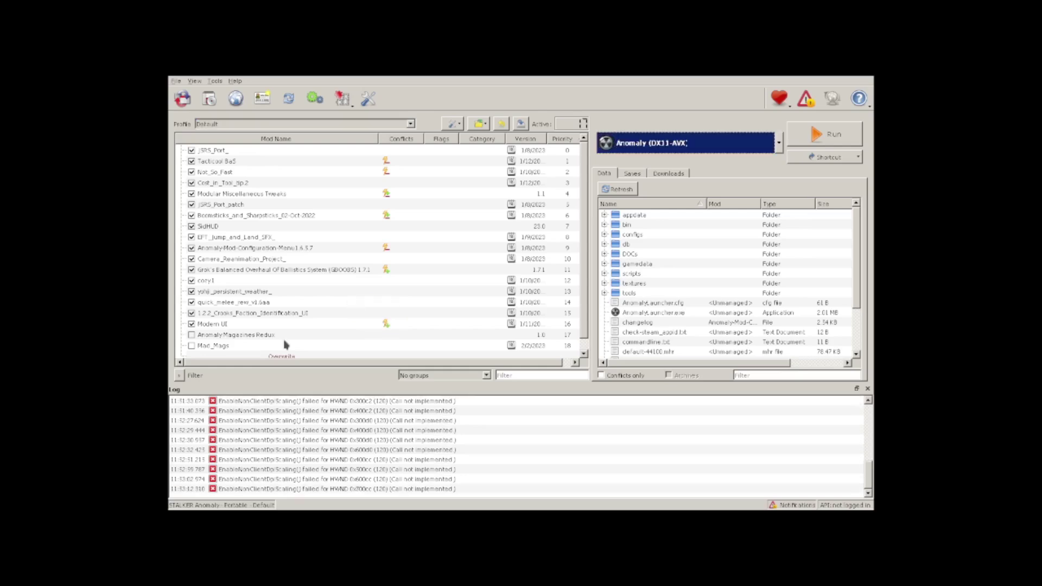
click(747, 140)
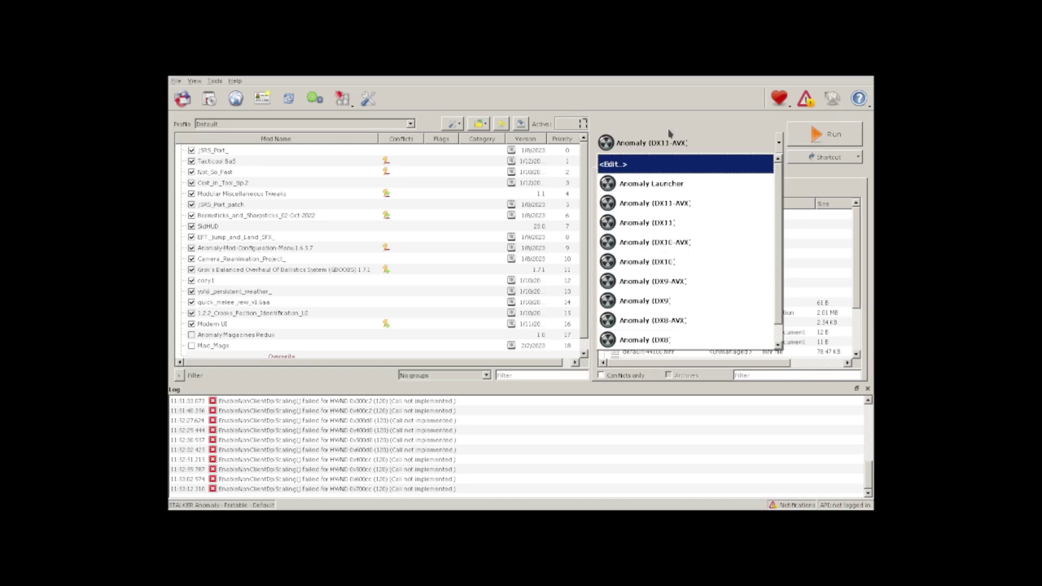
click(667, 96)
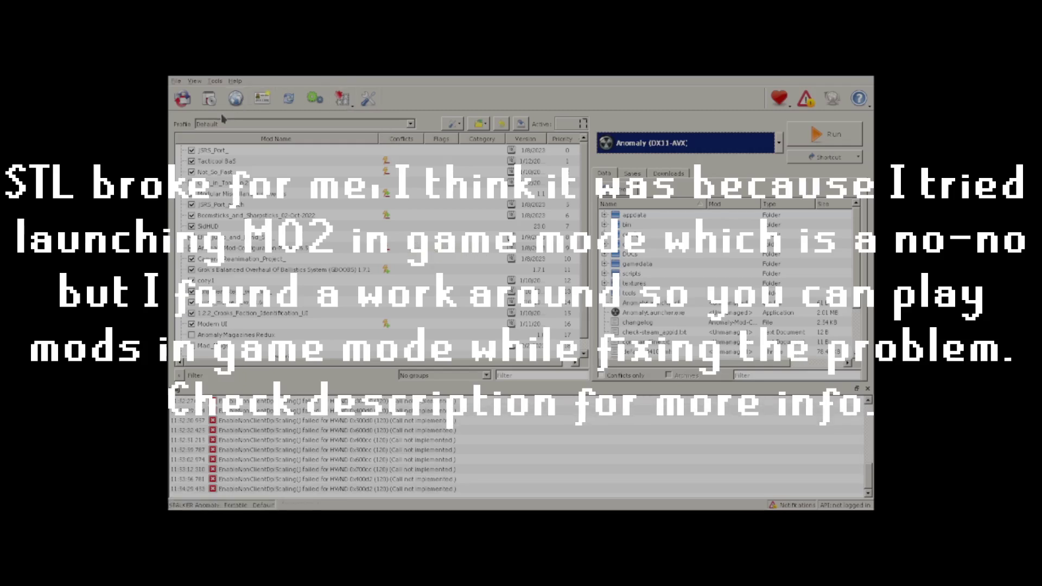
click(177, 81)
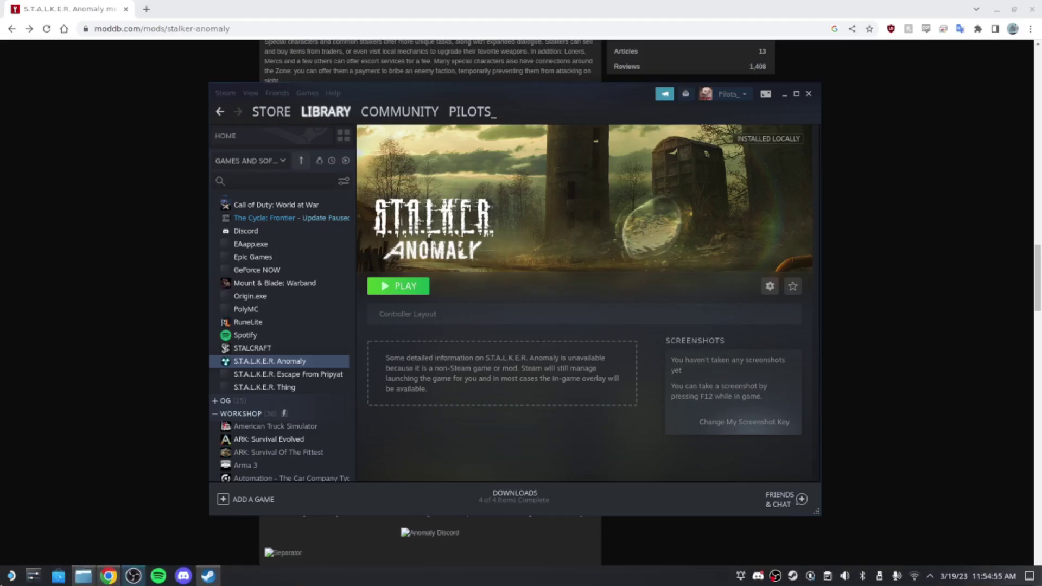
- Launch ProtonUp-Qt by searching 'proton' in the KDE Plasma application launcher
click(11, 578)
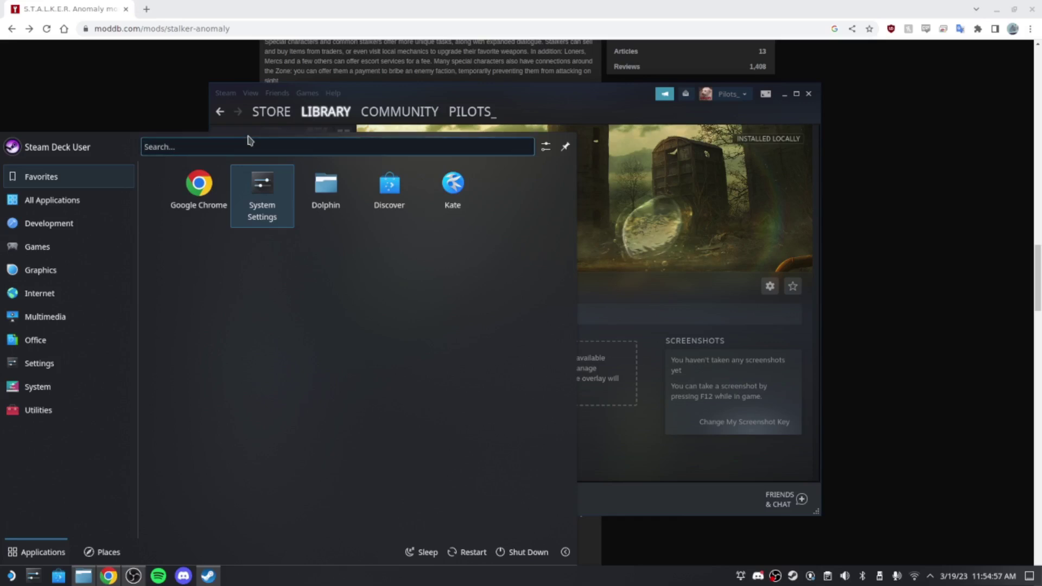
text(proton)
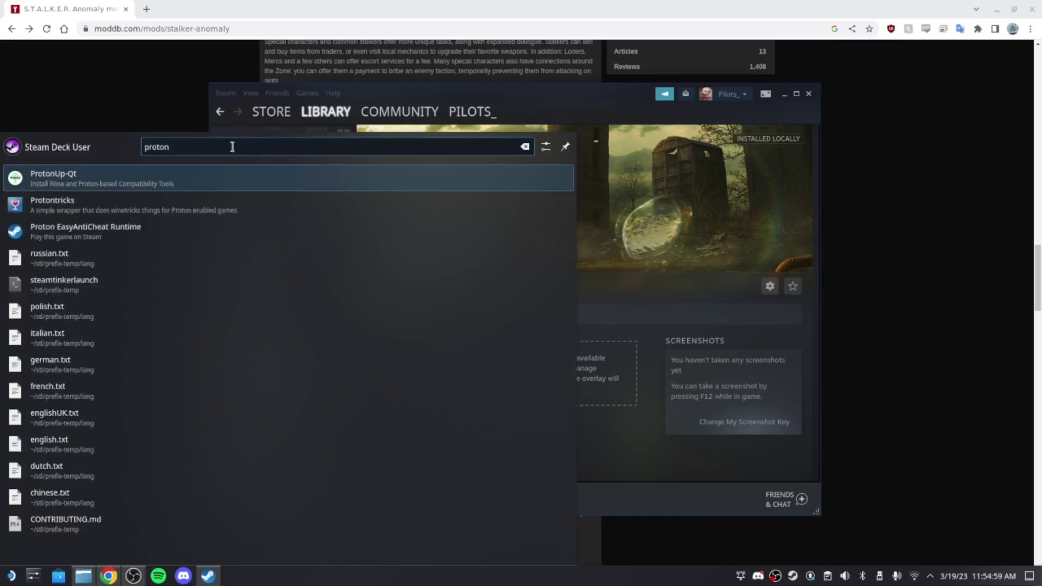
click(203, 174)
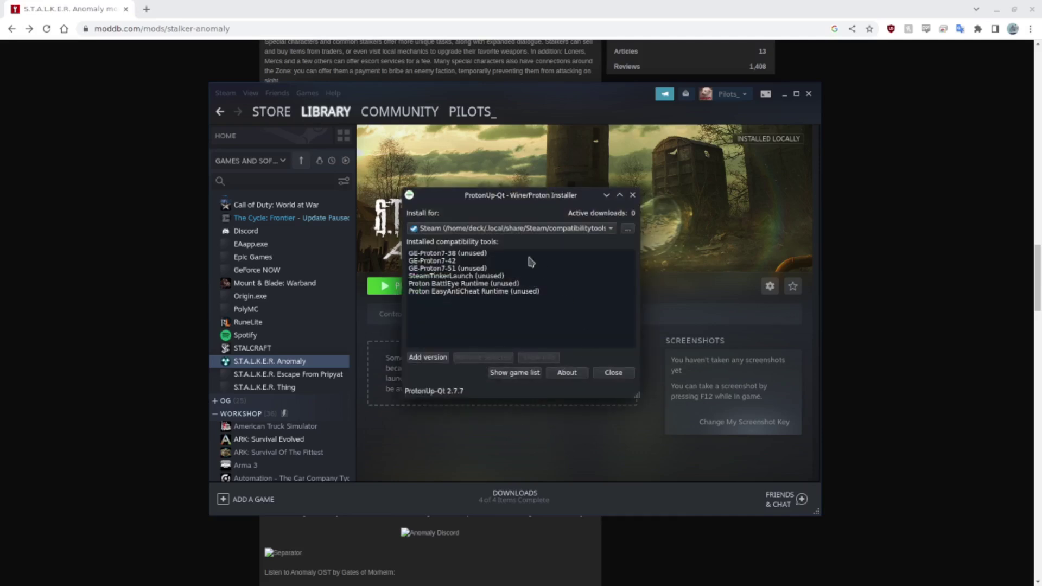
- Browse the GE-Proton versions, such as GE-Proton7-51, in the Install Compatibility Tool dialog
drag(487, 199, 513, 212)
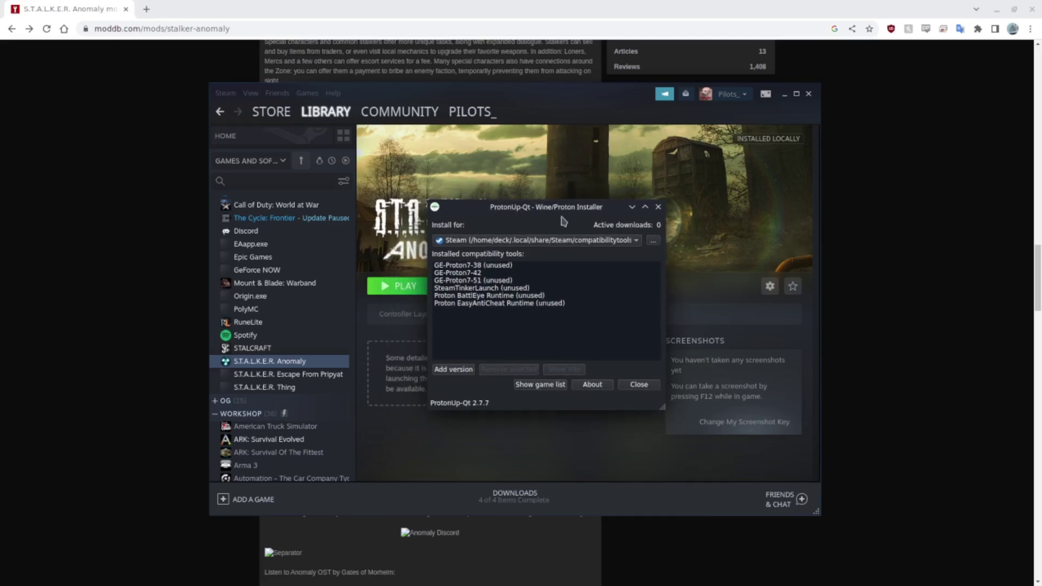
click(456, 370)
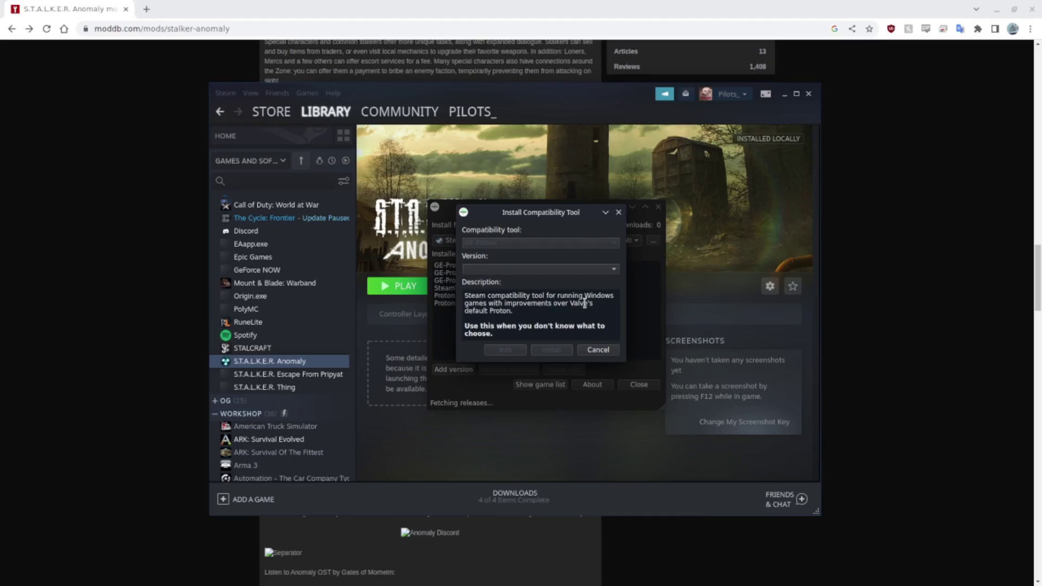
click(535, 269)
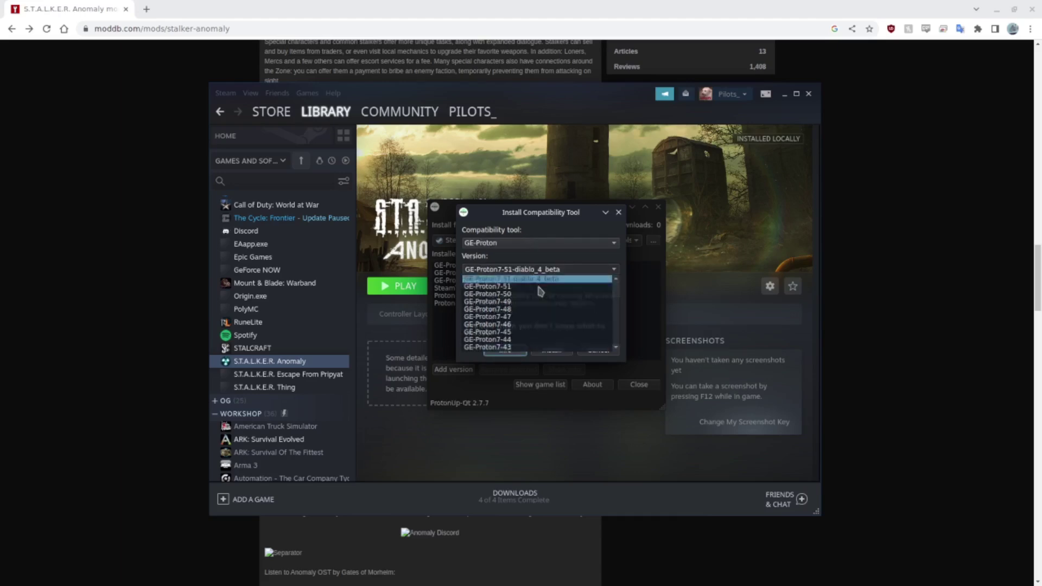
click(539, 288)
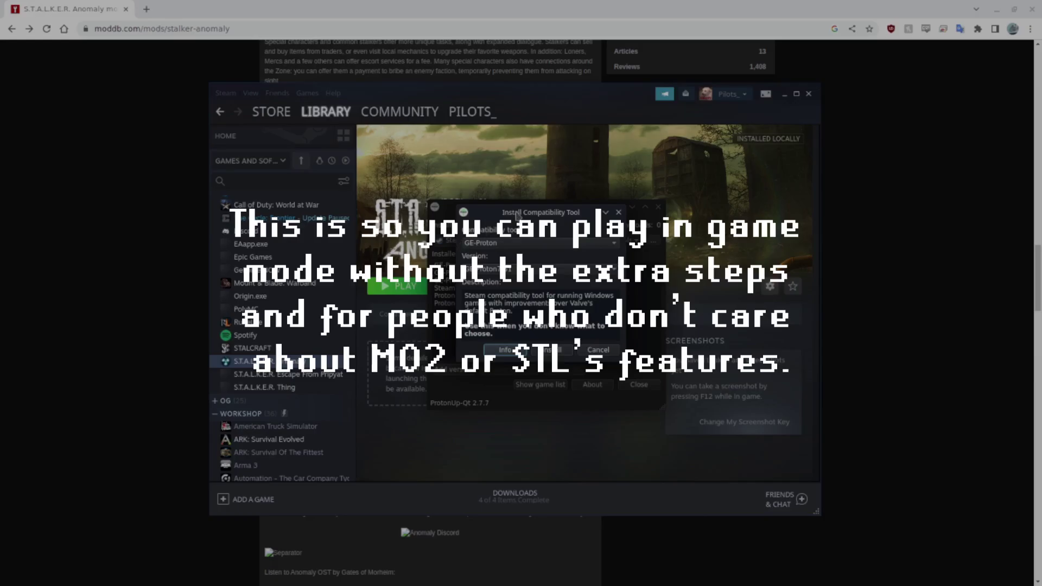
drag(516, 216, 431, 170)
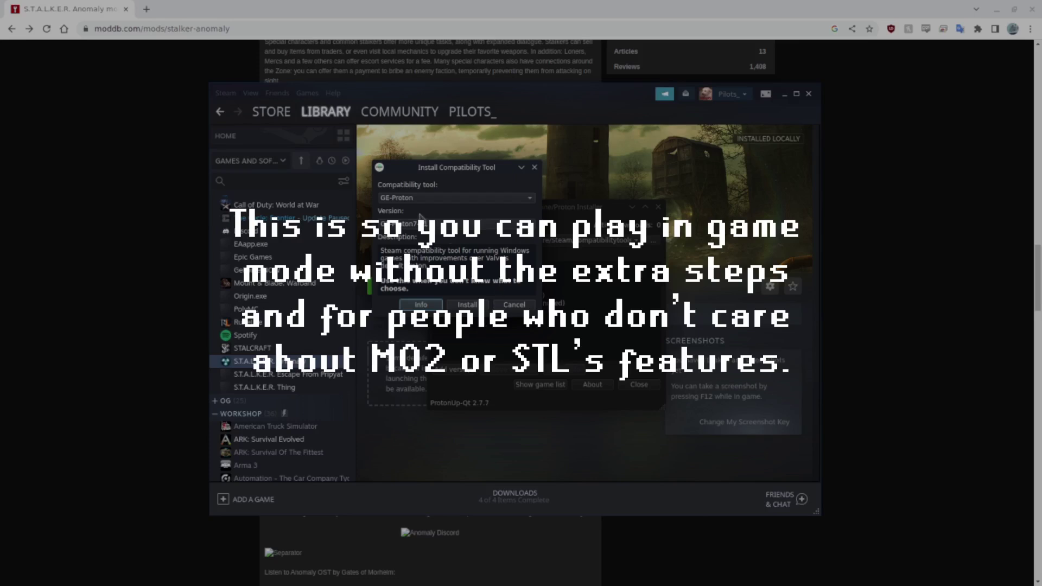
click(411, 228)
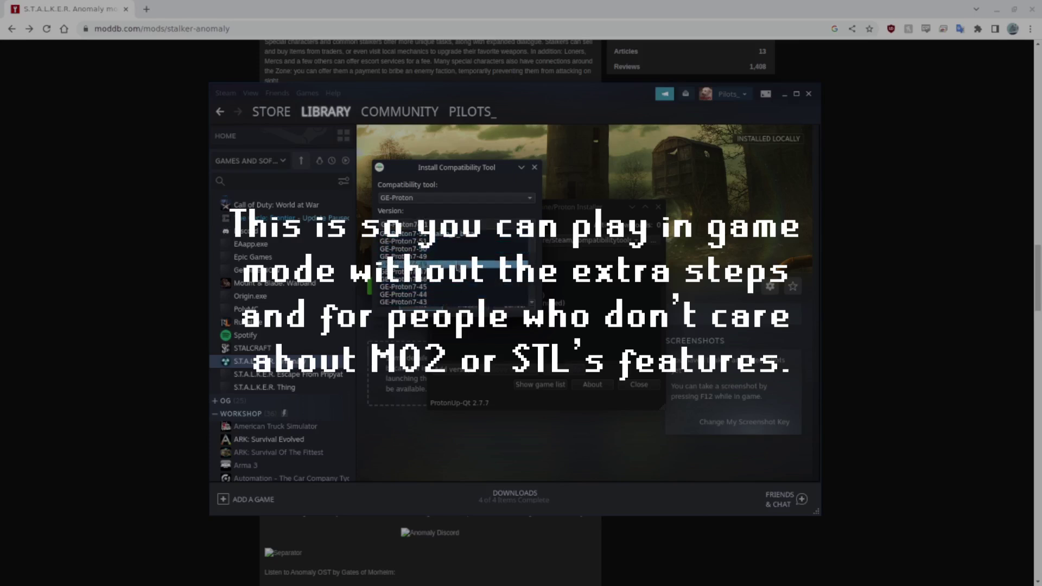
click(516, 304)
- Cancel the install, close ProtonUp-Qt, and return to the S.T.A.L.K.E.R. Thing library page
click(515, 306)
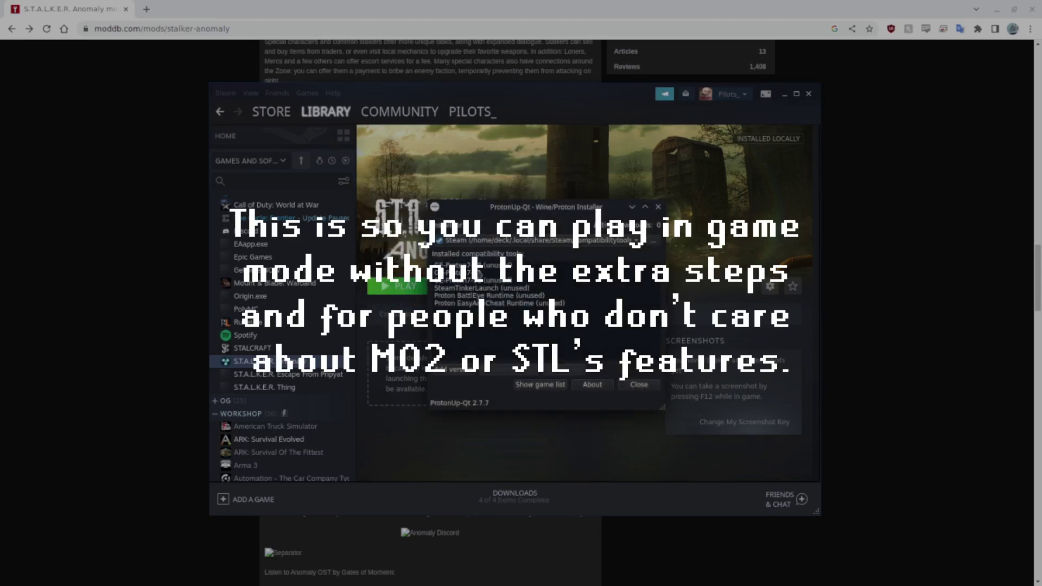
click(643, 386)
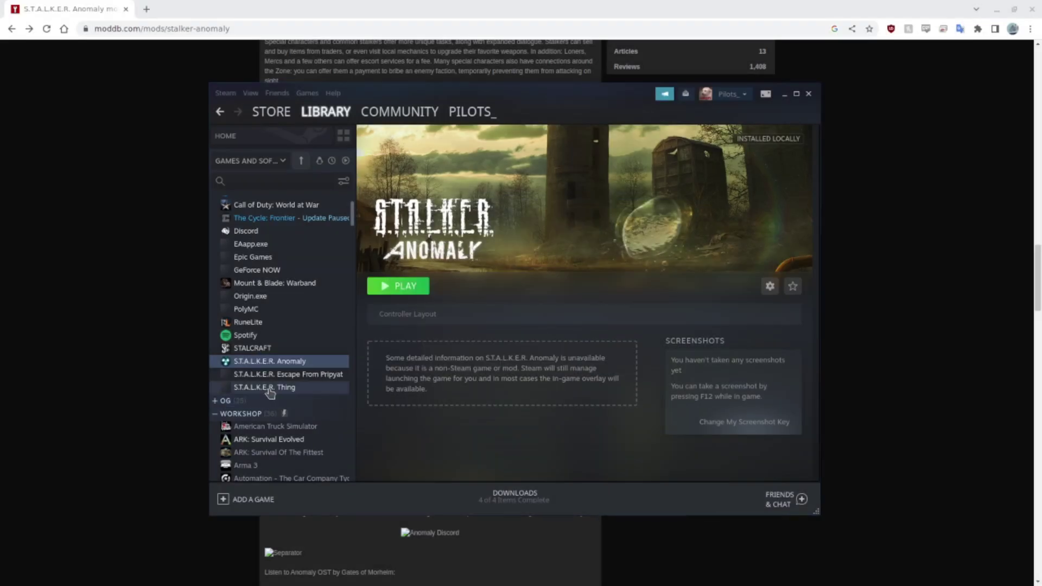
click(264, 387)
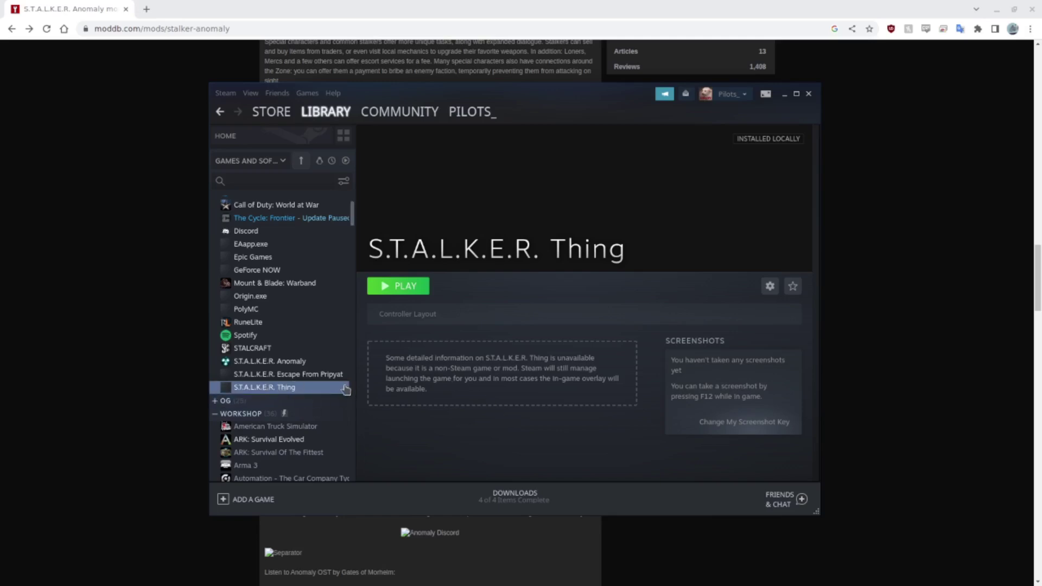
- Confirm S.T.A.L.K.E.R. Thing's compatibility tool is GE-Proton7-42, then close its Properties
right_click(278, 388)
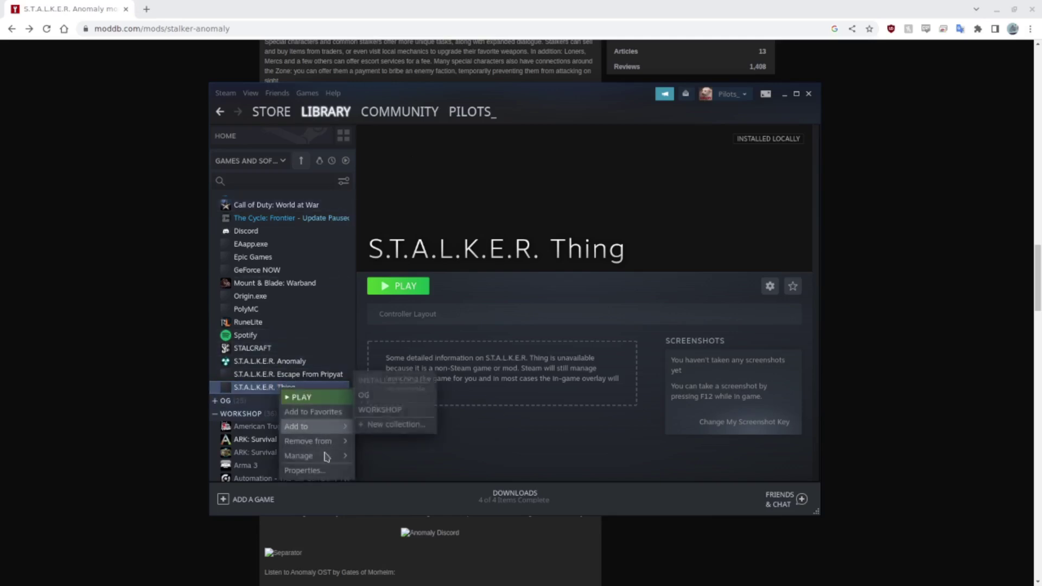
click(305, 470)
click(320, 213)
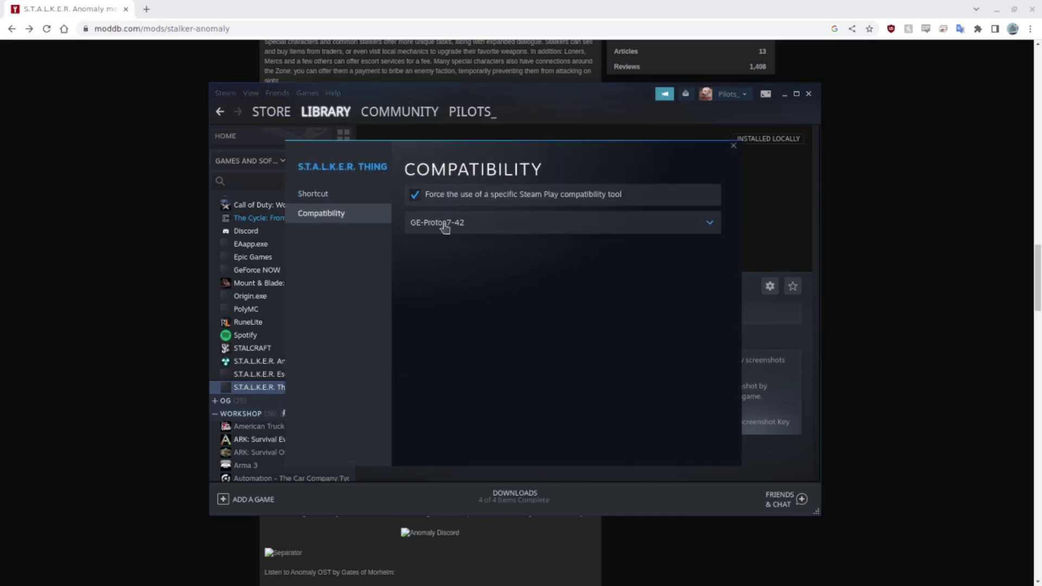
click(449, 224)
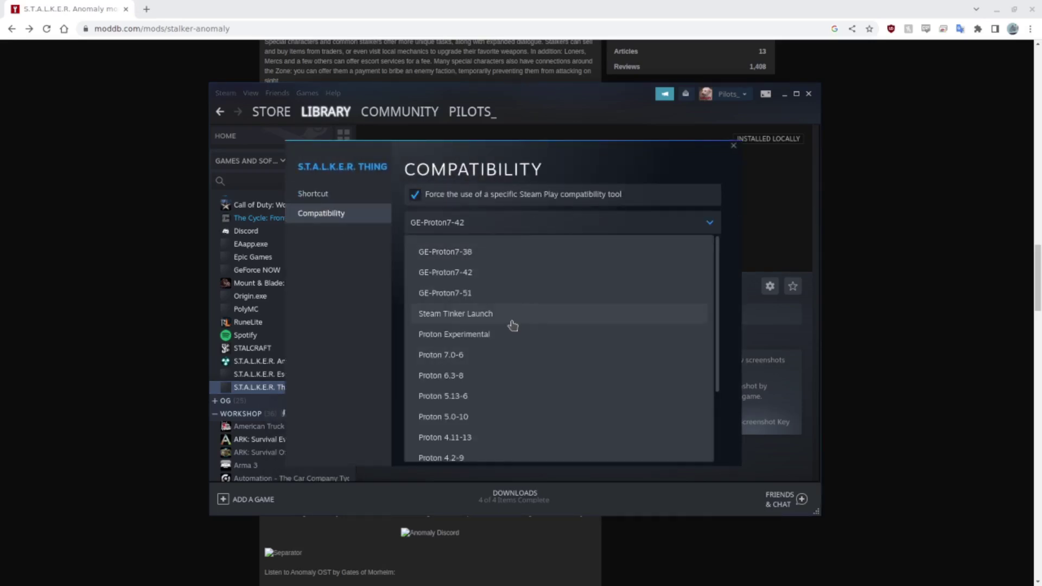
click(346, 339)
click(732, 146)
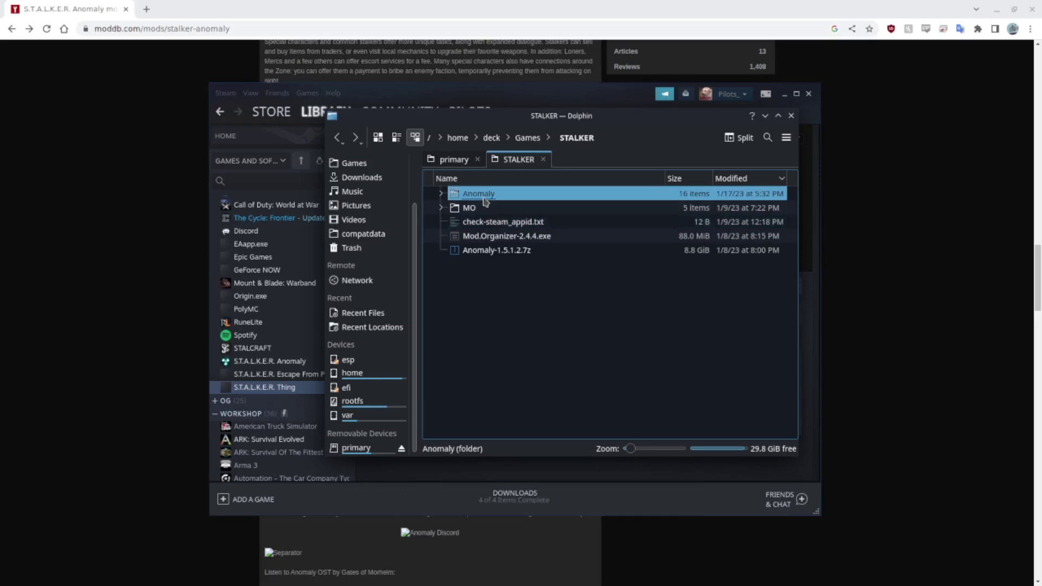
- Open the Anomaly/bin folder in Dolphin after a brief look at appdata, then raise Steam
double_click(481, 197)
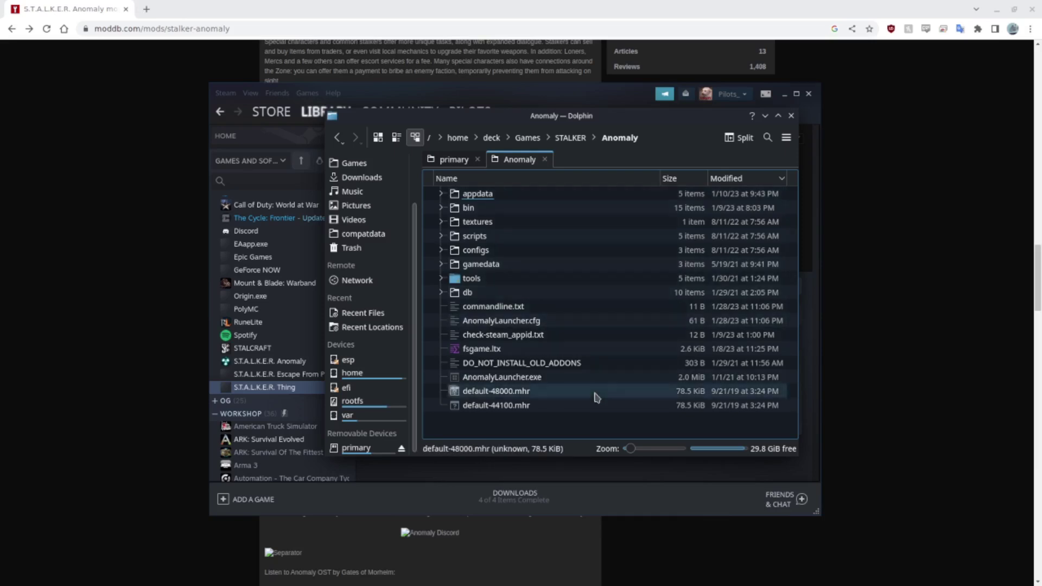
double_click(481, 195)
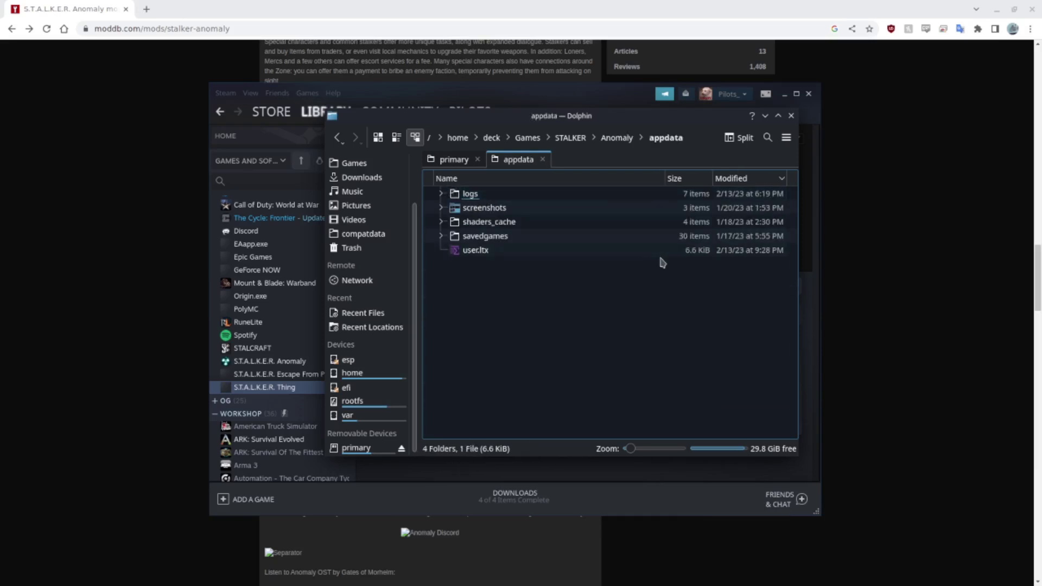
key(BackSpace)
double_click(675, 211)
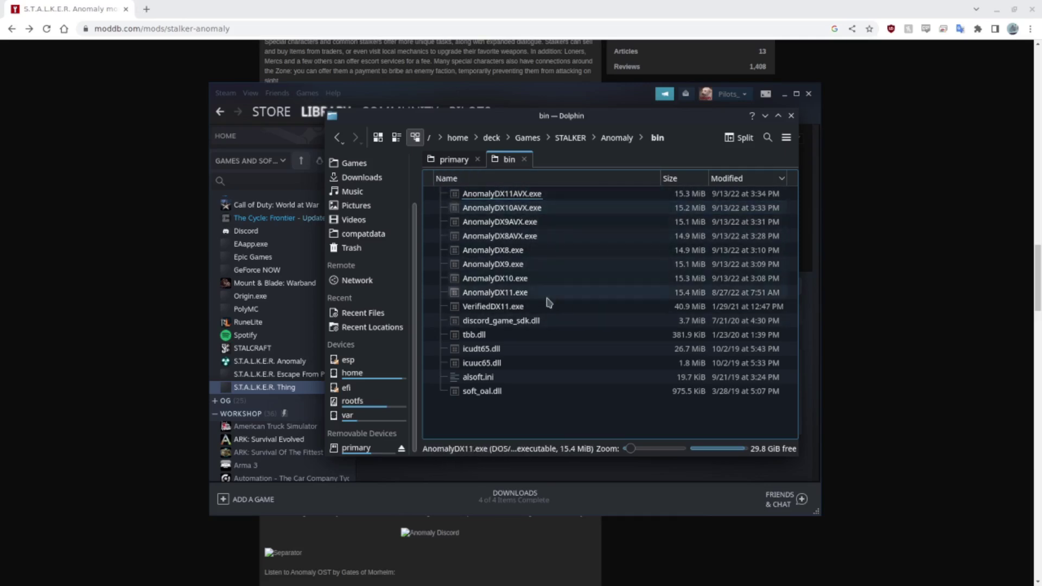
drag(598, 114, 702, 53)
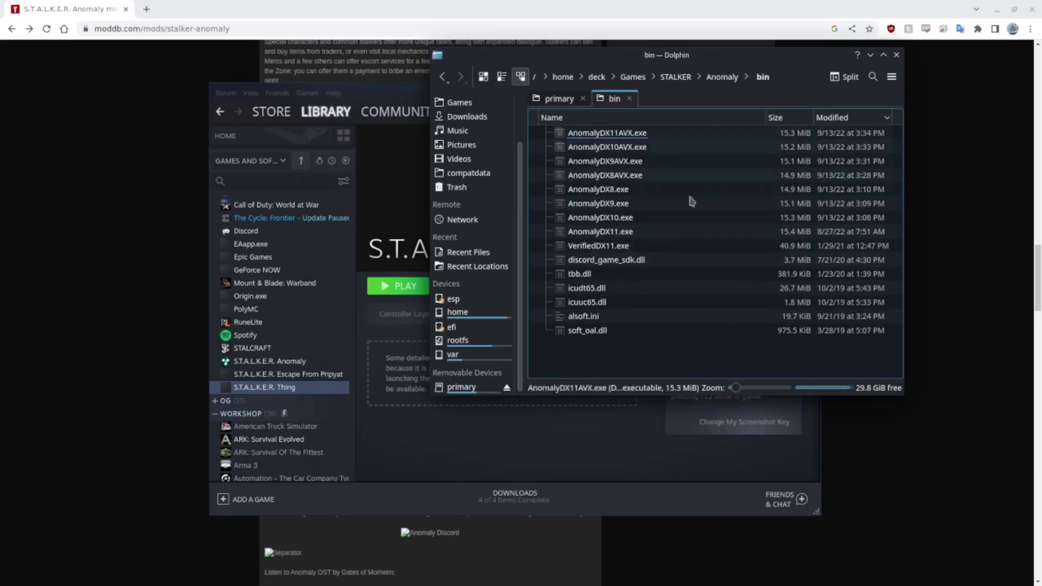
click(408, 440)
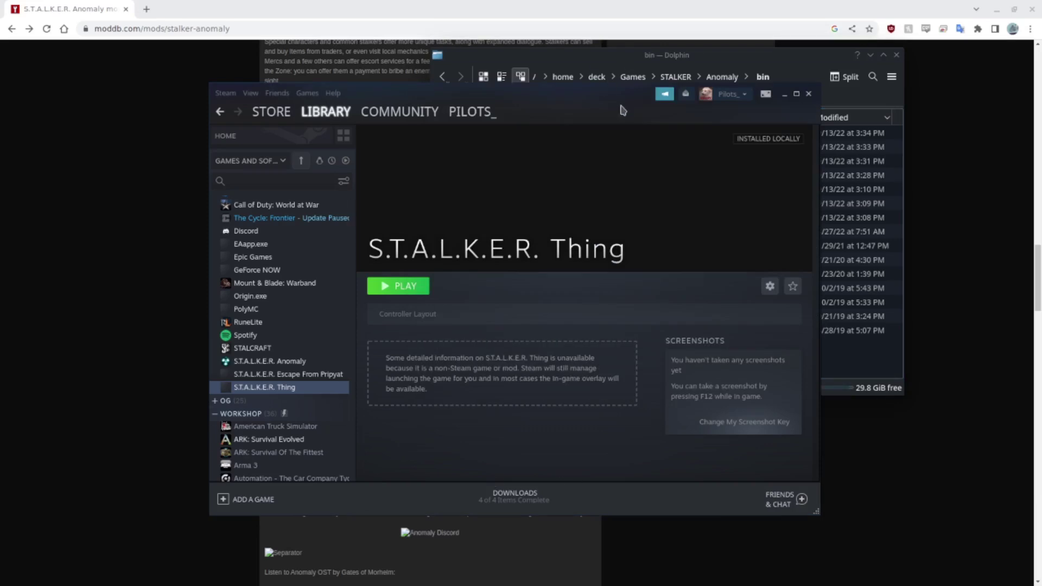
drag(621, 109, 584, 158)
right_click(265, 442)
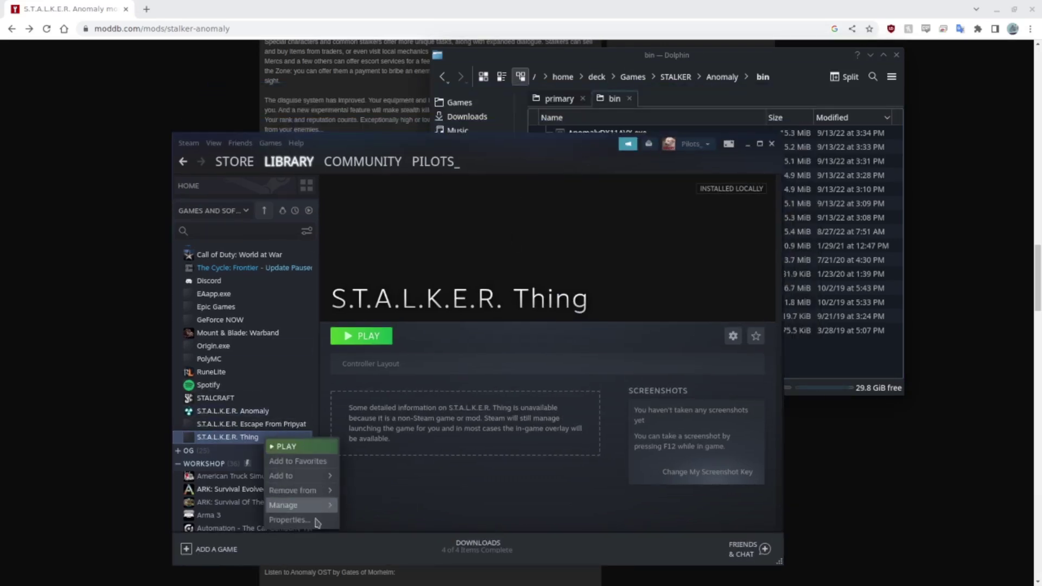
click(316, 521)
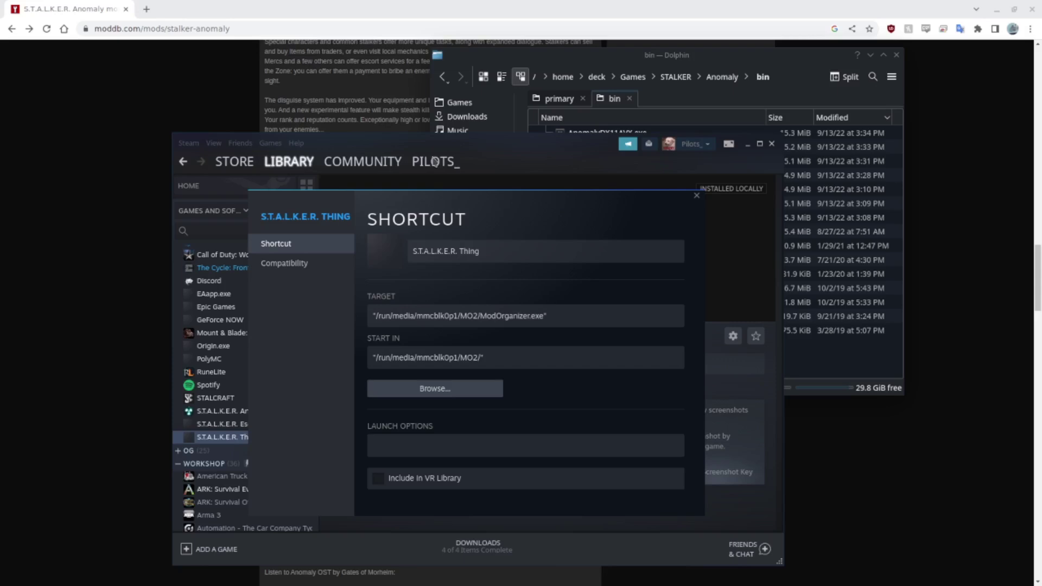
click(431, 398)
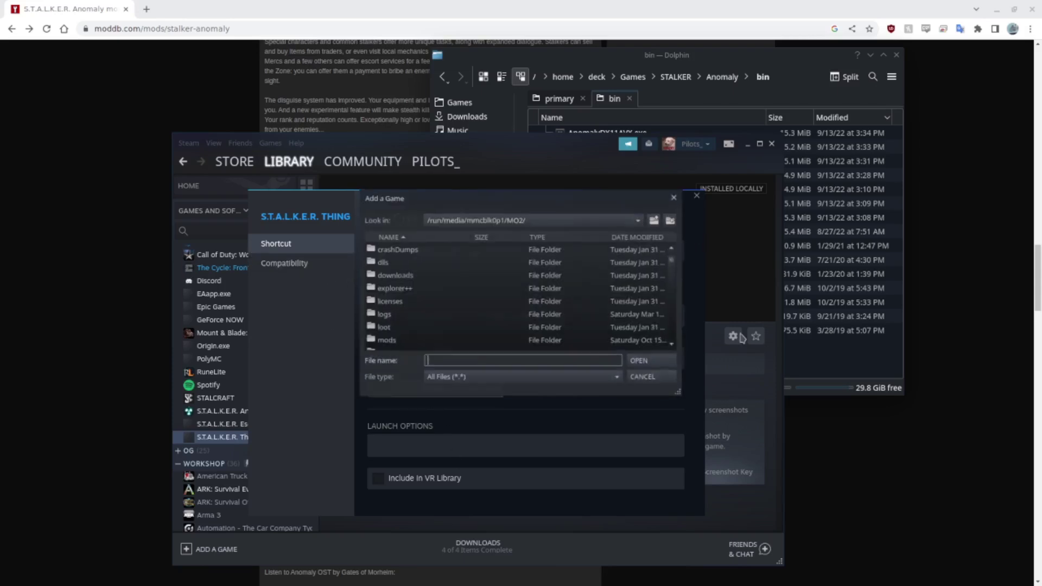
click(633, 378)
click(696, 197)
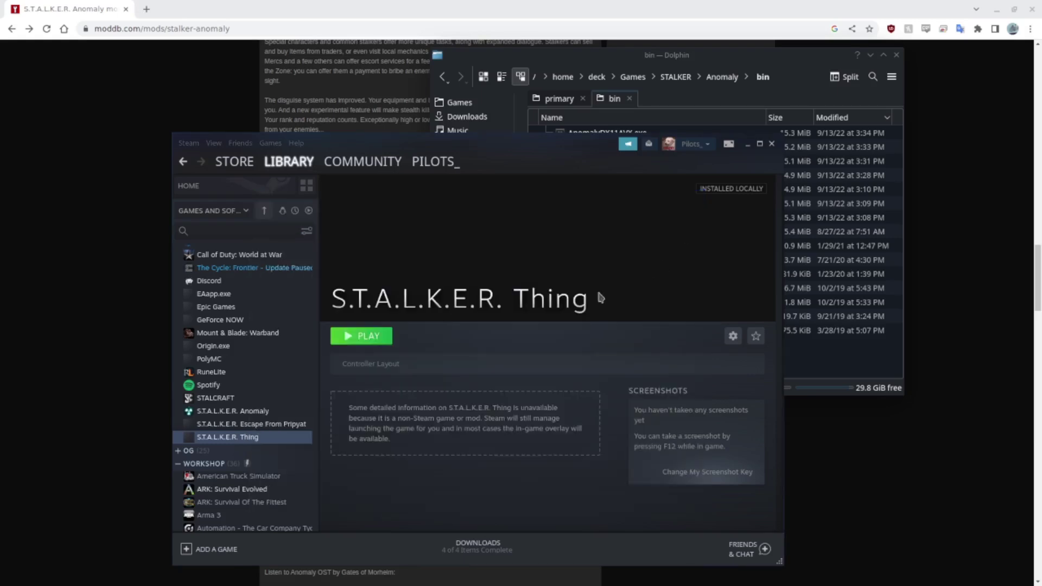
click(270, 142)
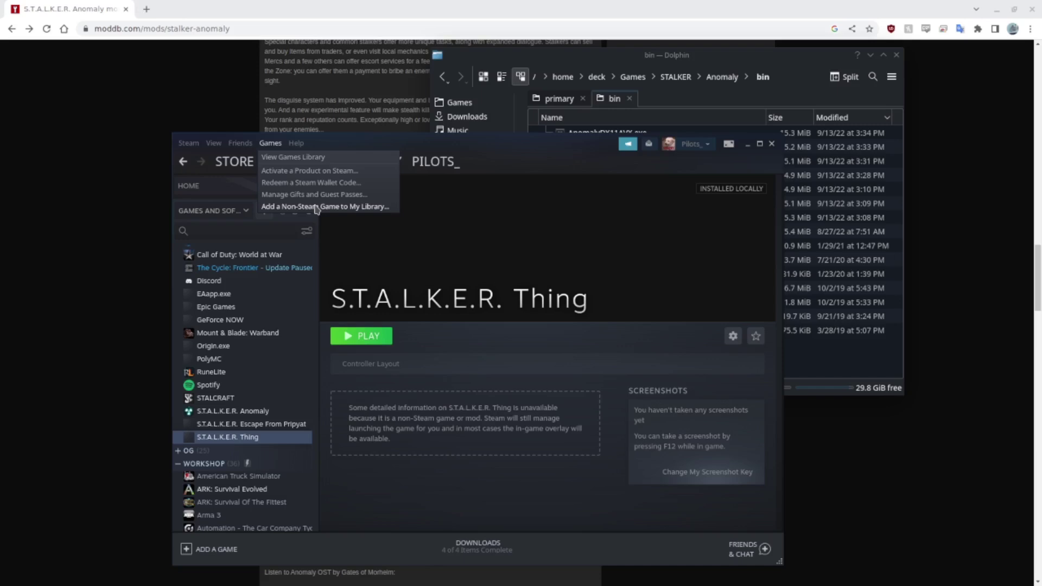
click(316, 207)
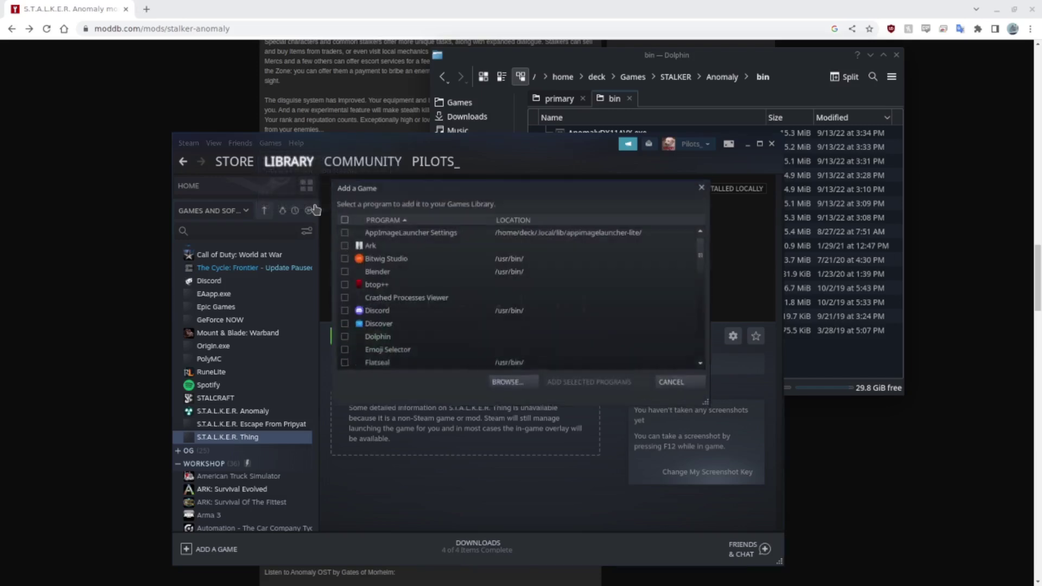
click(676, 383)
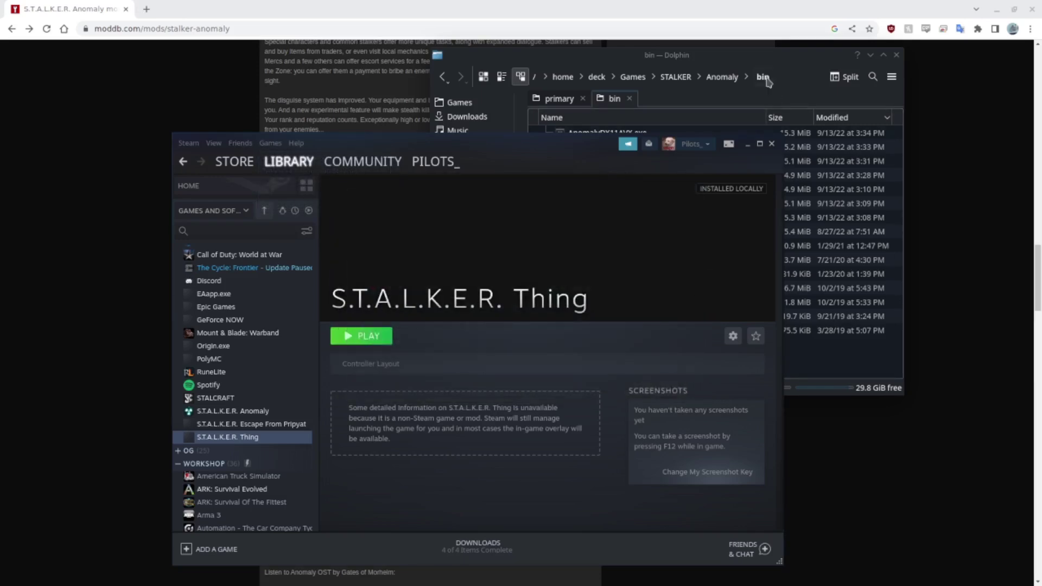